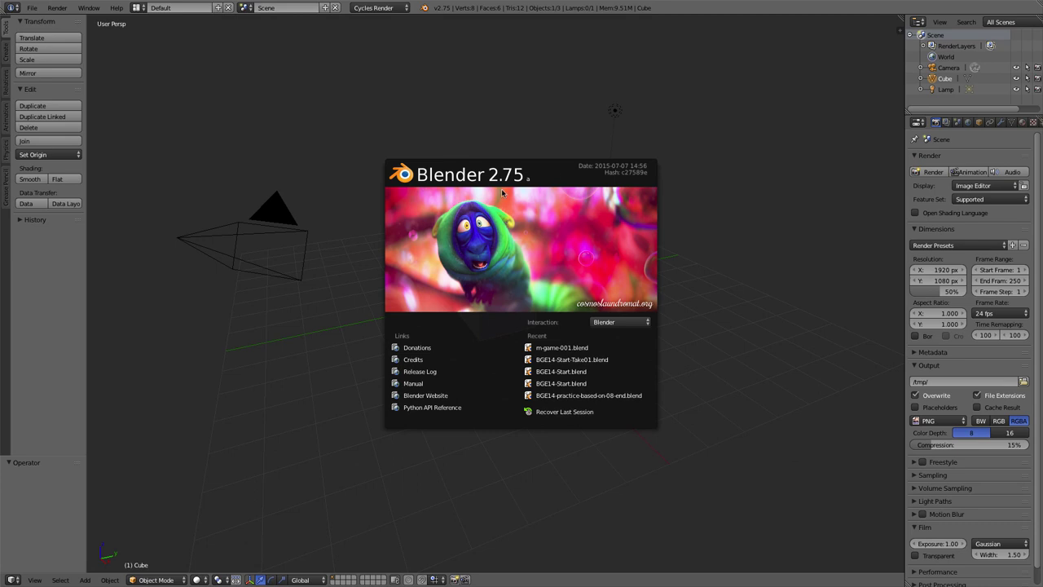
Close the Blender 2.75 splash screen to reveal the default cube, camera and lamp.
click(544, 262)
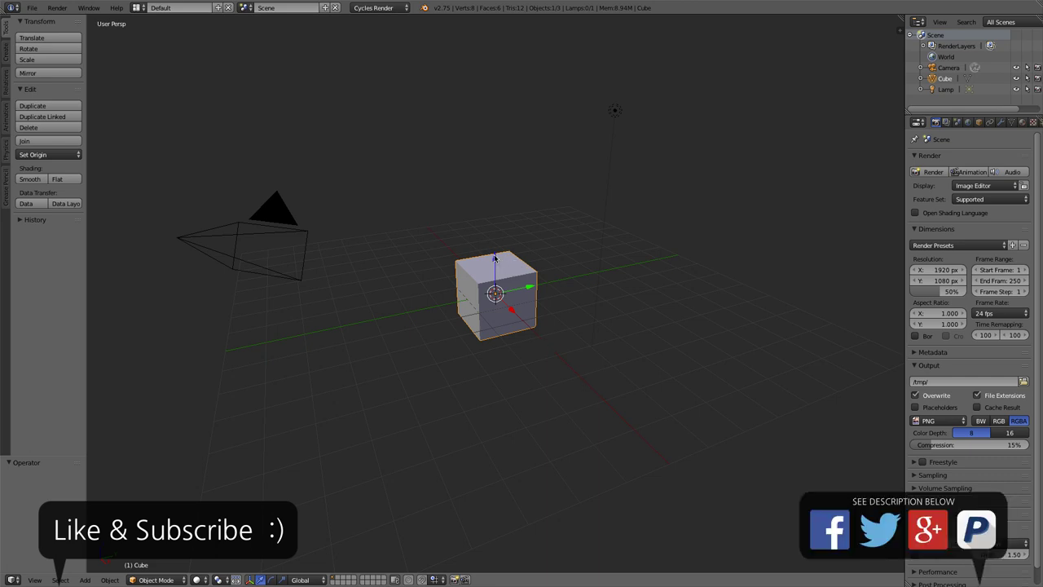
Lift the cube along Z and add a plane scaled about 10.5 times as the floor.
drag(495, 259, 494, 61)
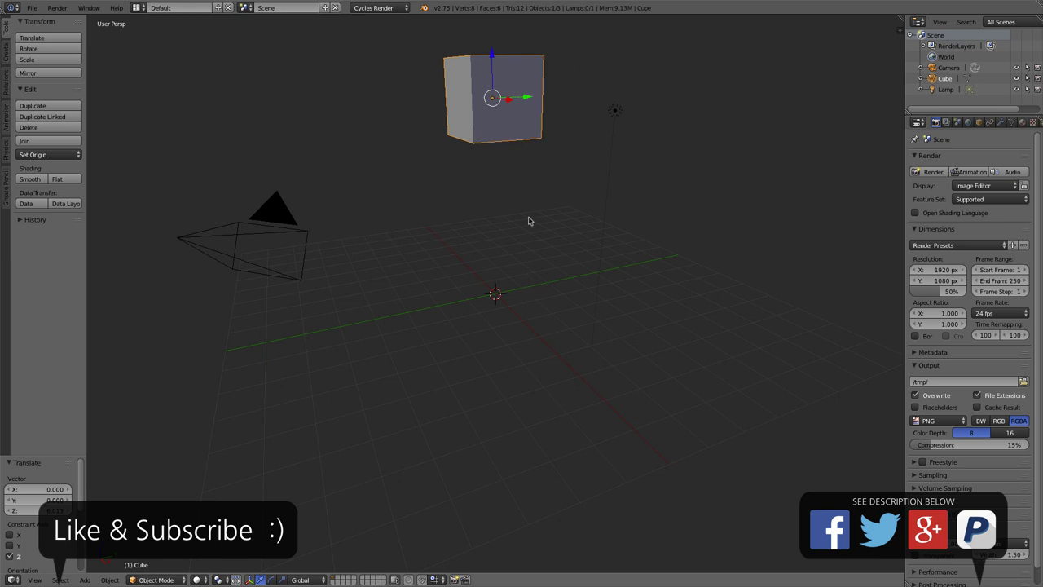
key(shift+a)
mouse_move(523, 226)
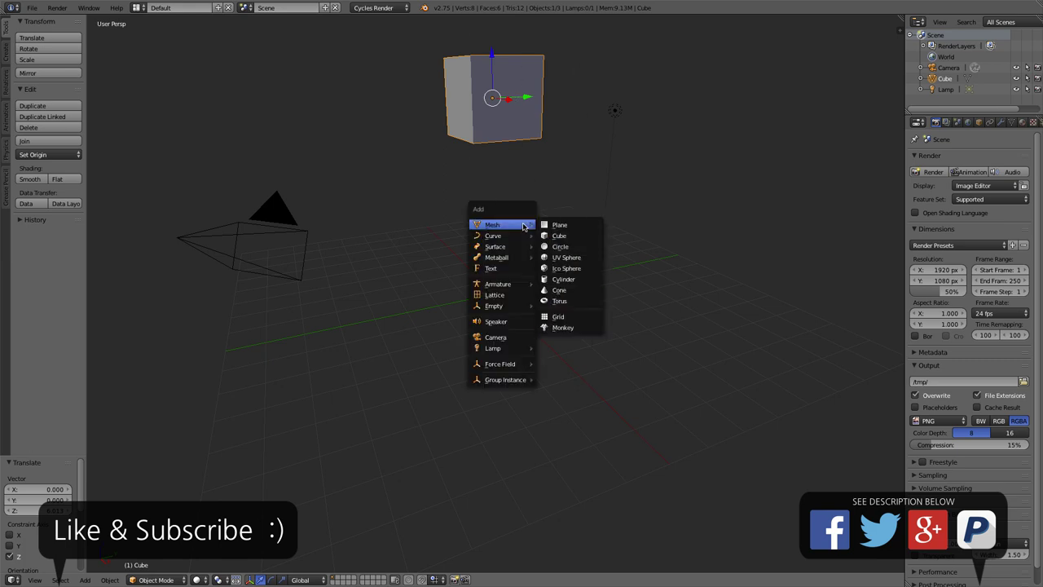
click(579, 228)
key(s)
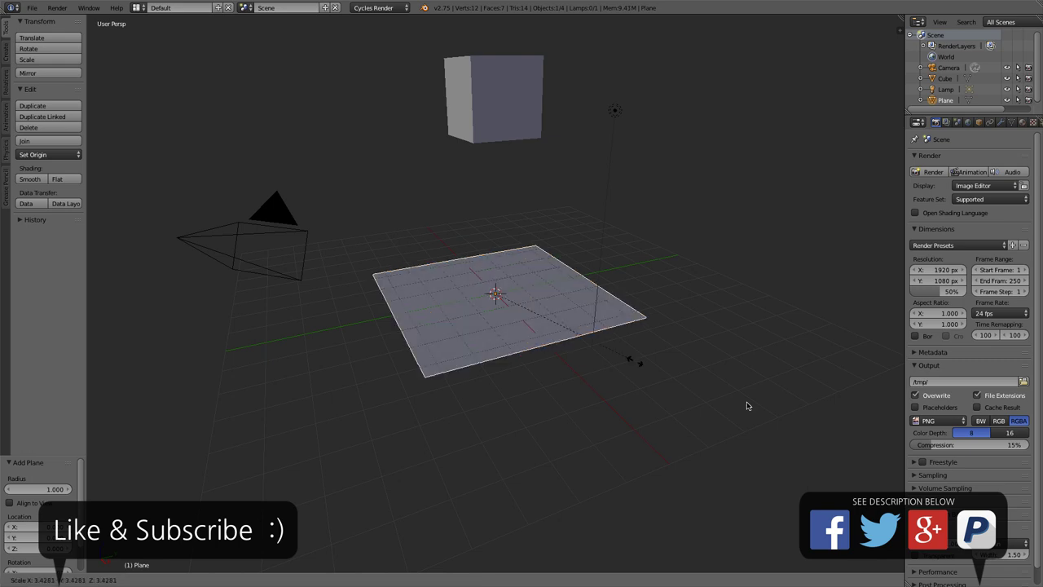
click(123, 469)
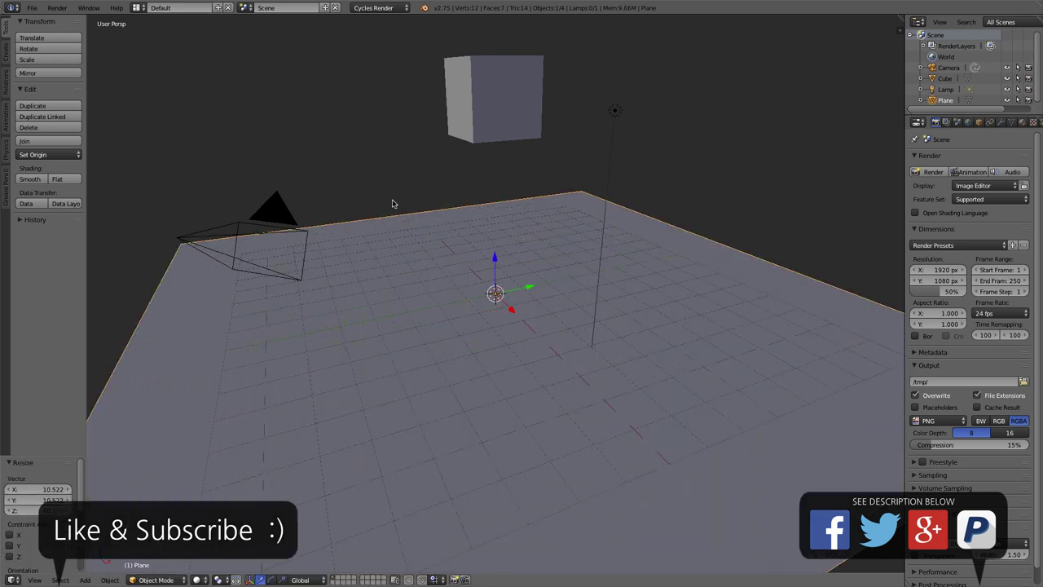
Enable Lock Camera to View and orbit the camera to frame the plane and cube from above.
key(KP_0)
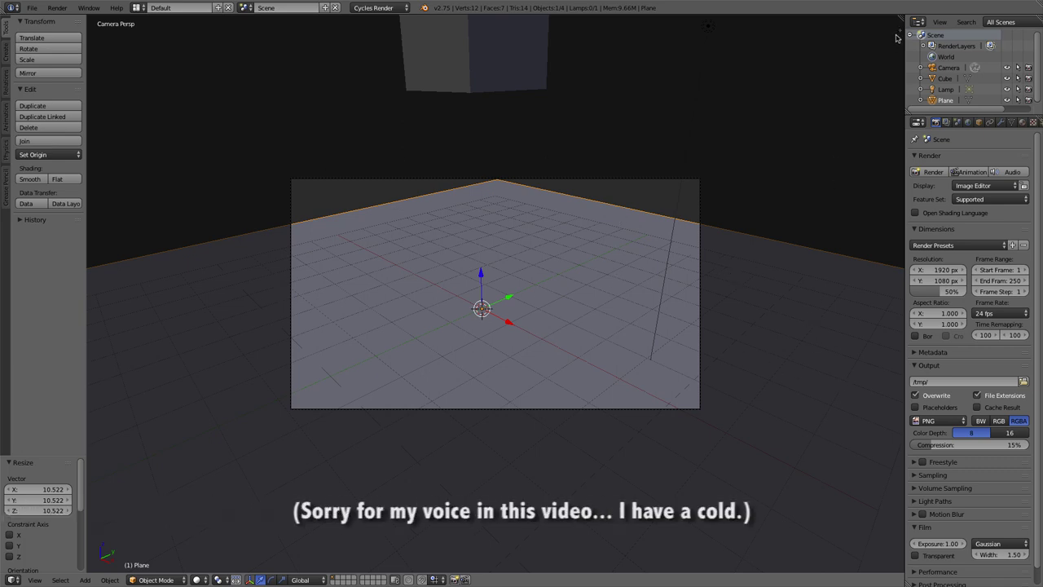
key(n)
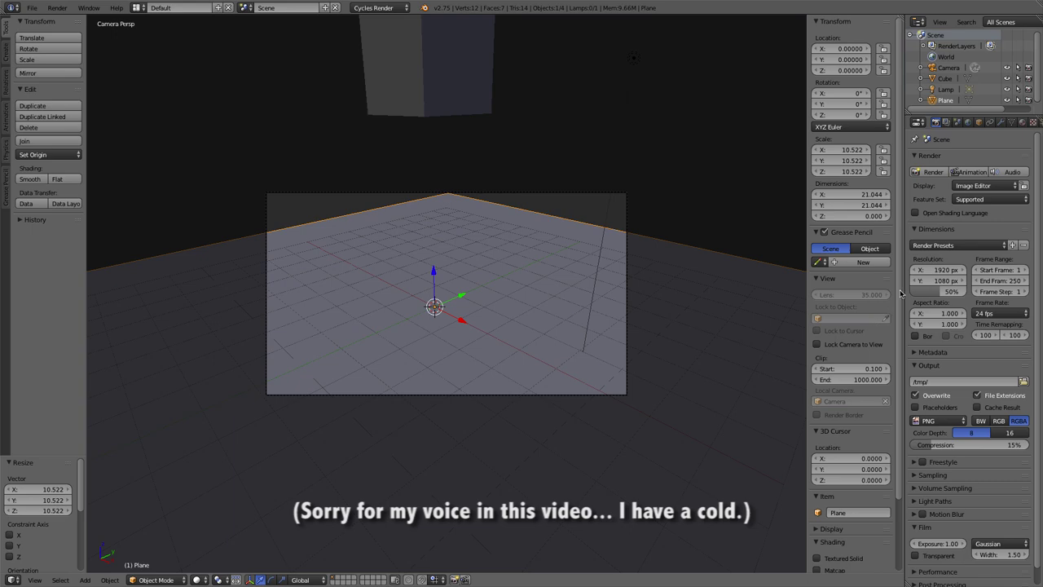
scroll(893, 318, down, 2)
scroll(892, 320, down, 2)
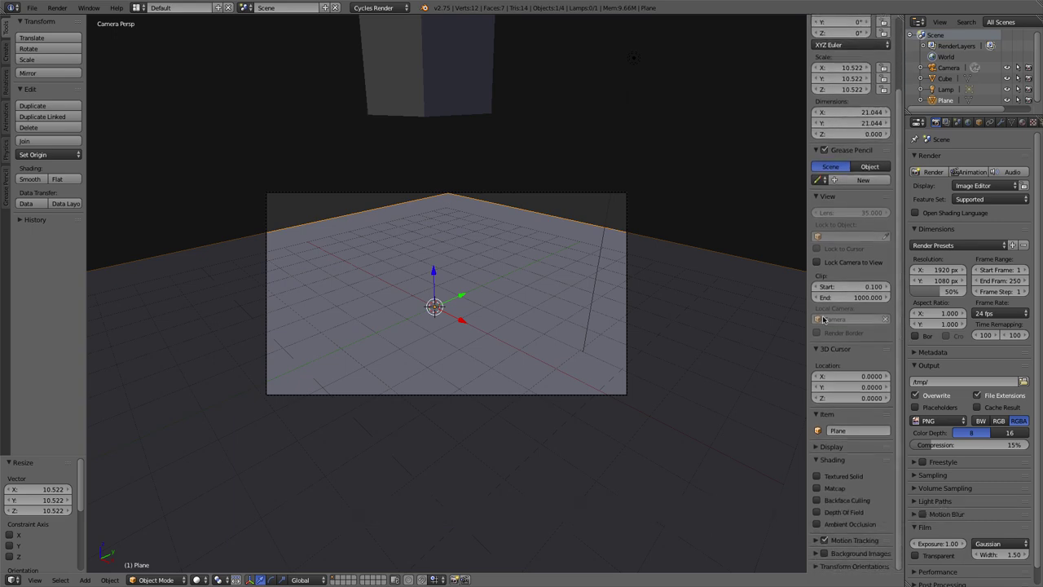
click(817, 262)
middle_drag(454, 256, 451, 351)
scroll(479, 309, down, 5)
middle_drag(476, 303, 454, 305)
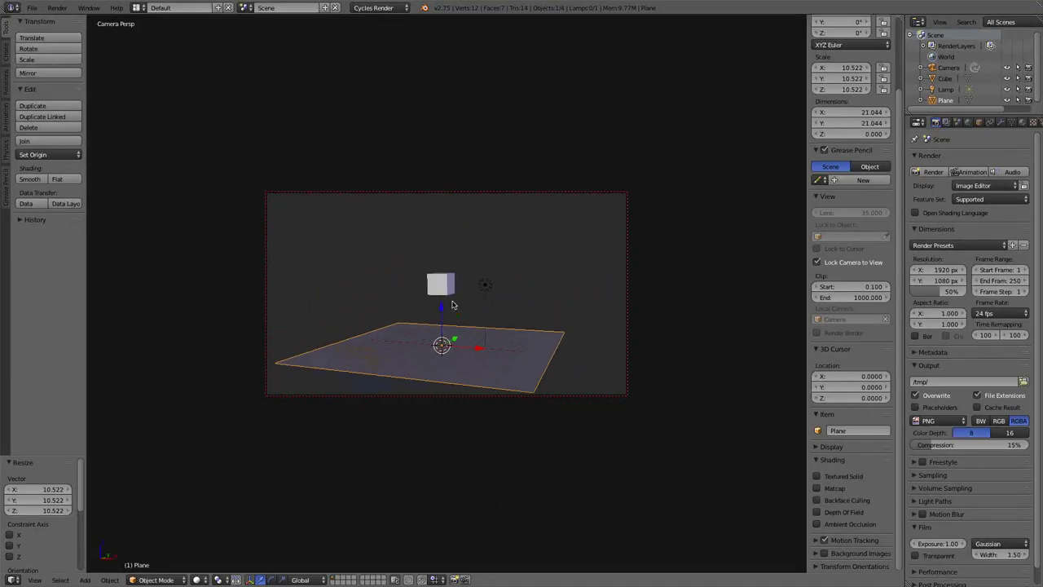
Move the cube up to Z 5.862 and rotate it about 51 degrees.
right_click(446, 279)
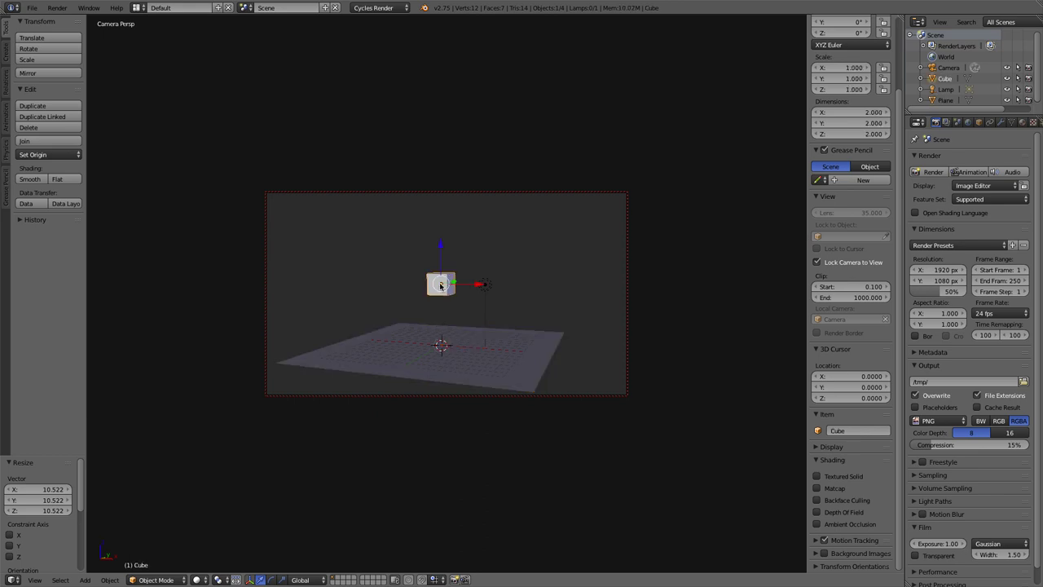
key(g)
key(z)
click(446, 194)
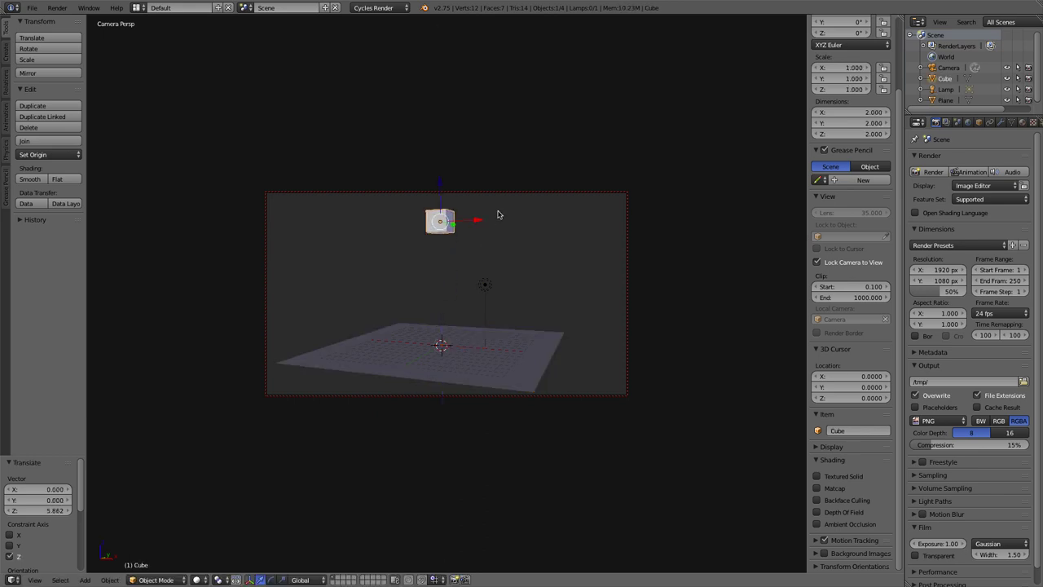
key(r)
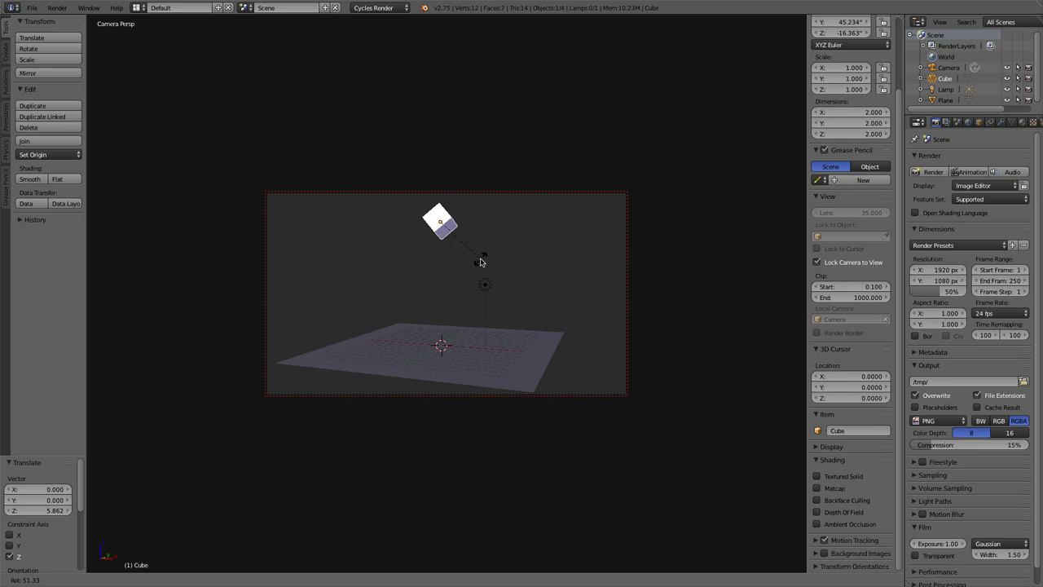
click(477, 267)
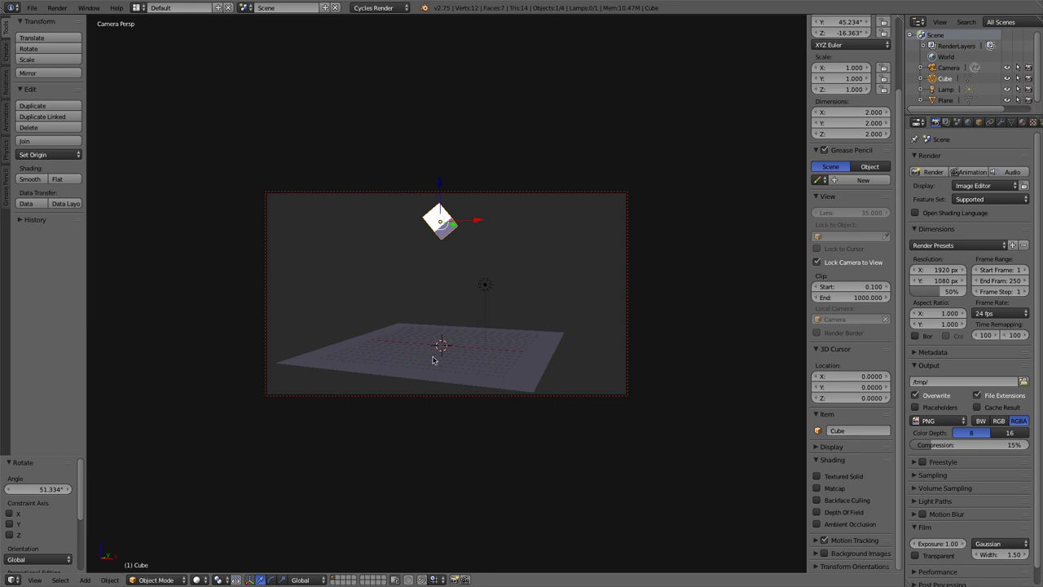
Switch the render engine to Blender Game and run a quick game preview, then stop it.
click(379, 9)
click(374, 34)
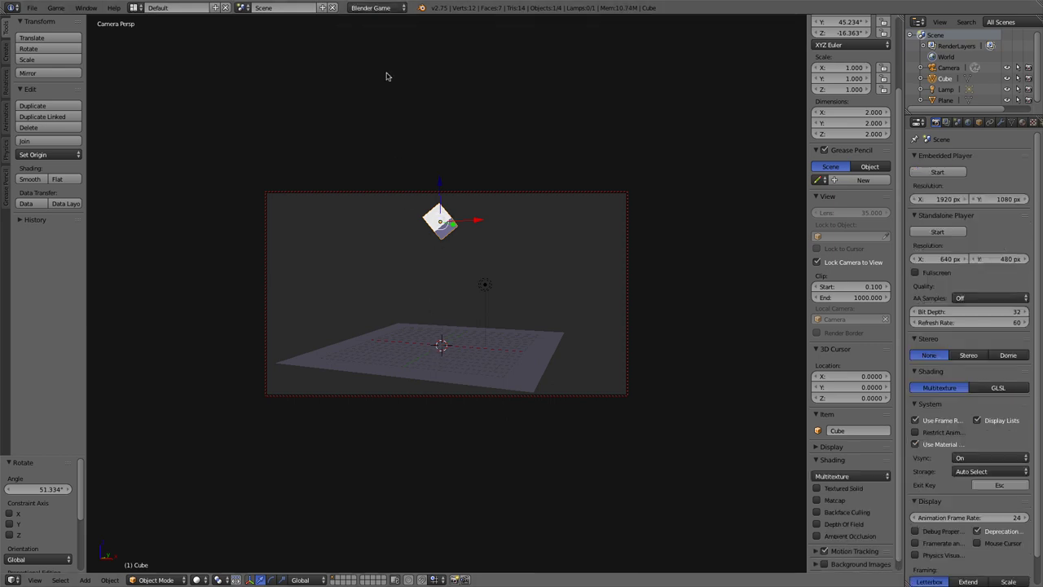
key(p)
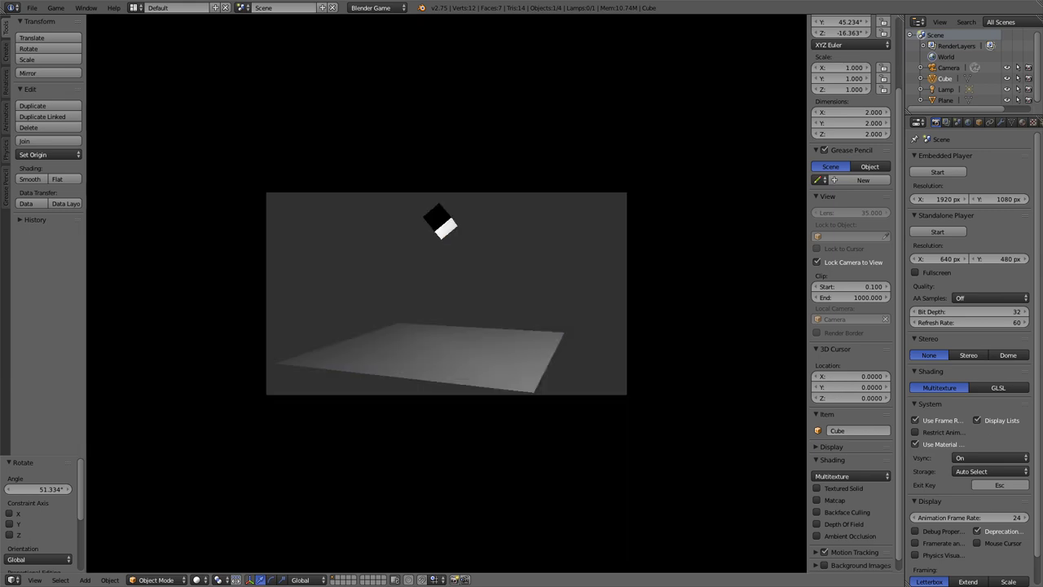
key(Escape)
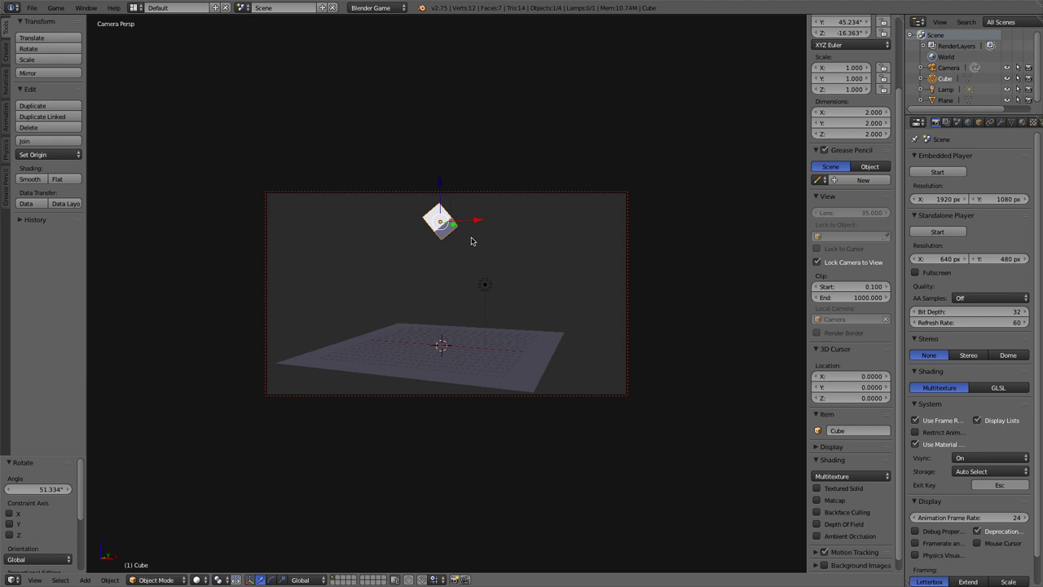
Give the cube Rigid Body physics with Box collision bounds enabled.
drag(905, 89, 832, 91)
click(983, 121)
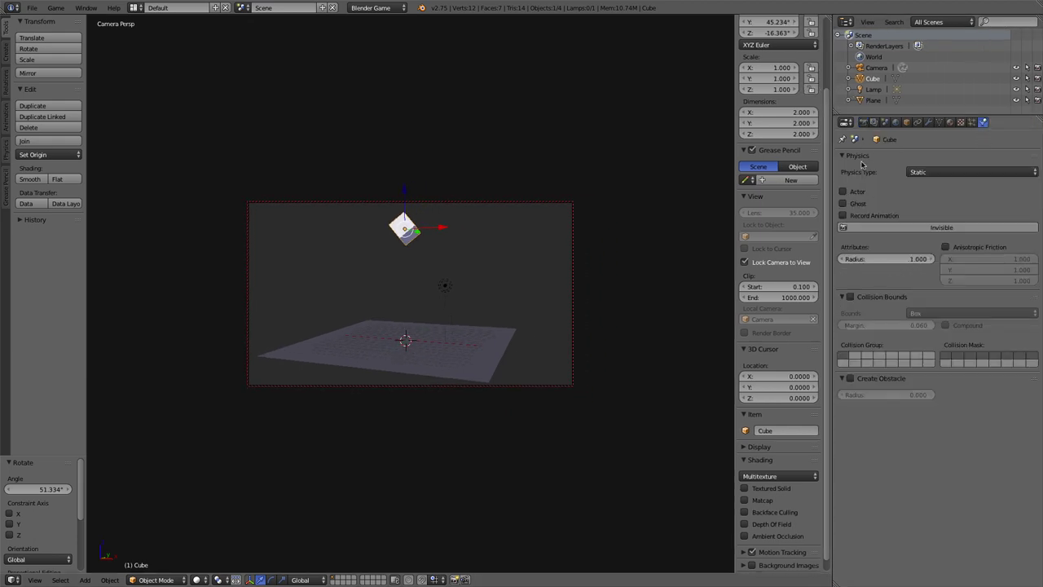
click(920, 173)
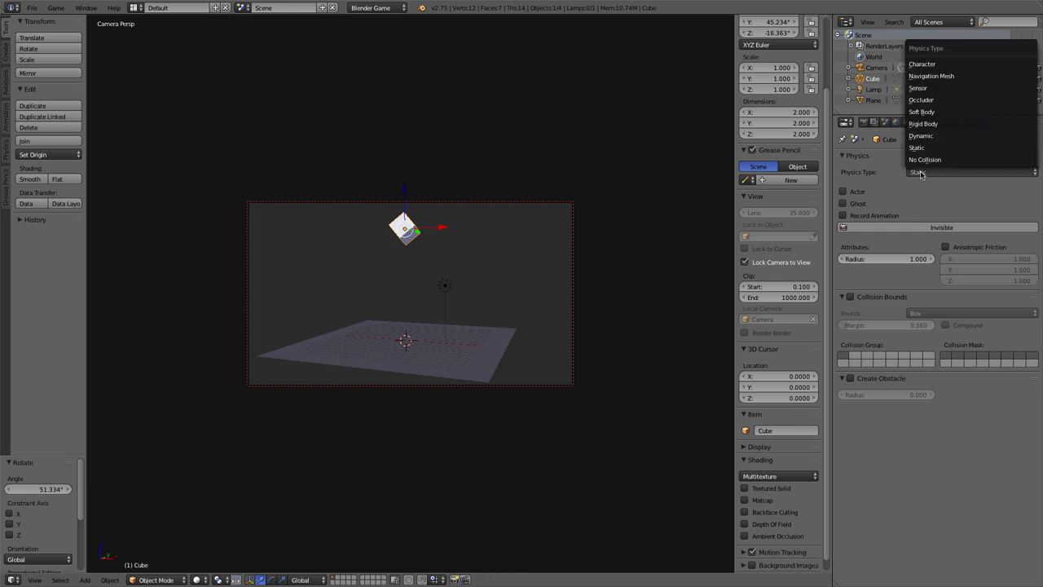
click(932, 125)
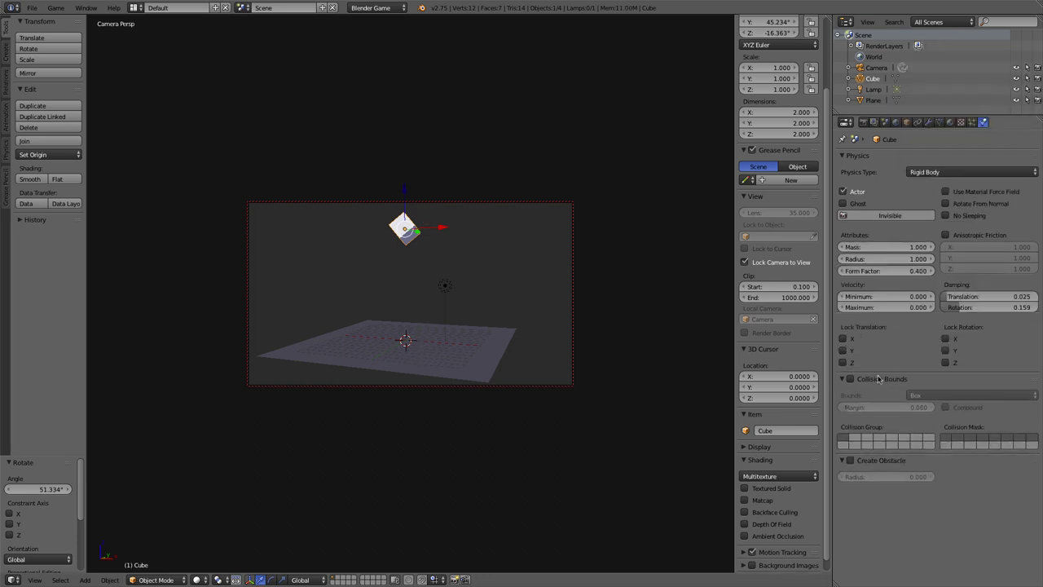
click(850, 380)
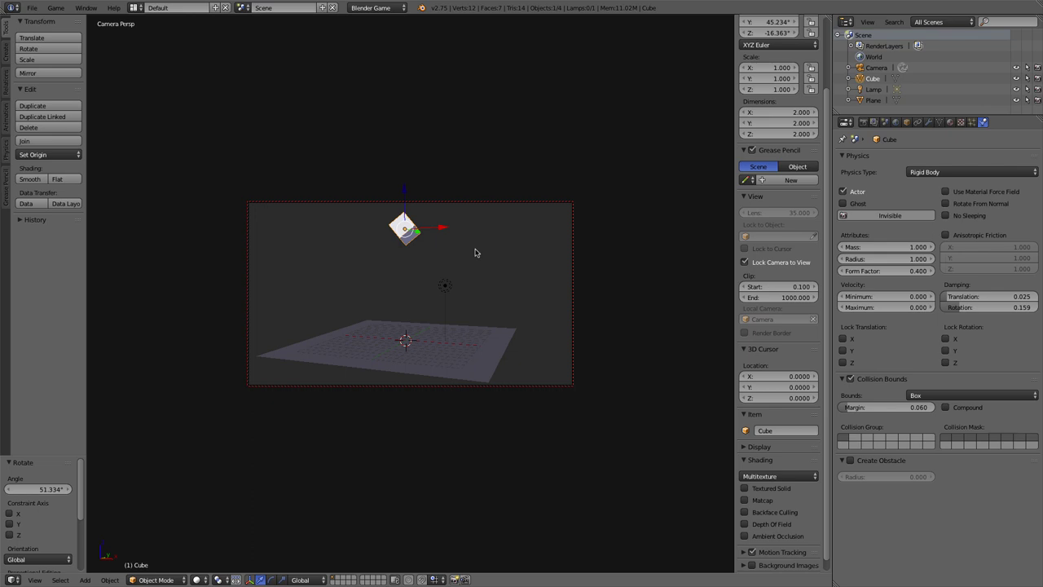
Run the game twice to watch the cube fall onto the plane.
key(p)
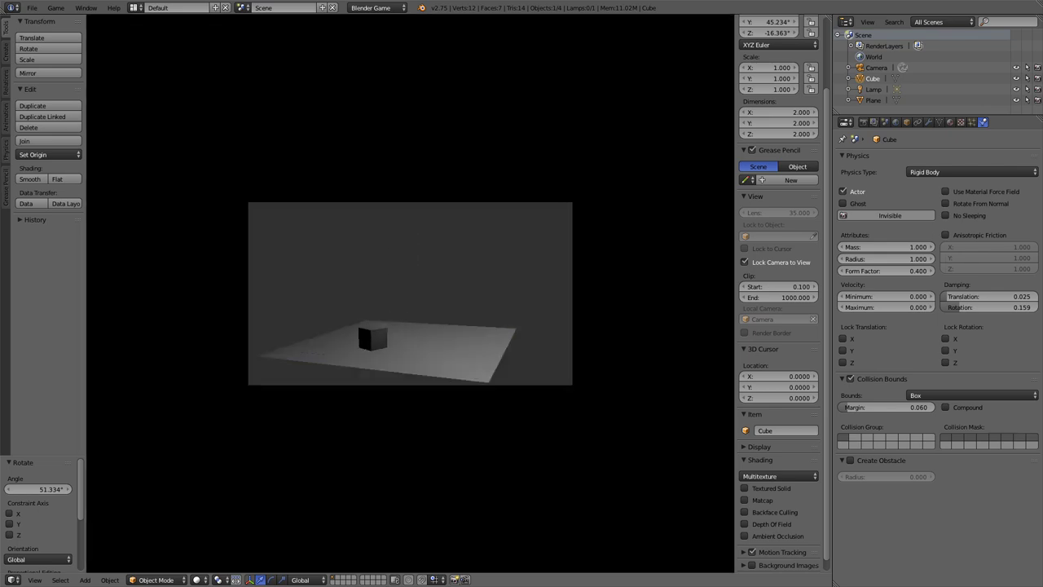
key(Escape)
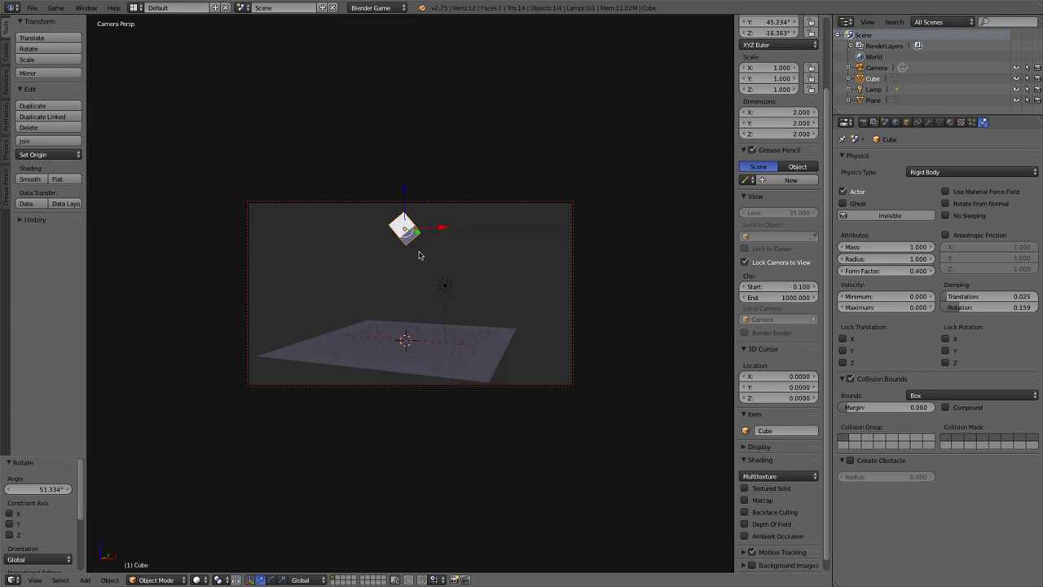
key(p)
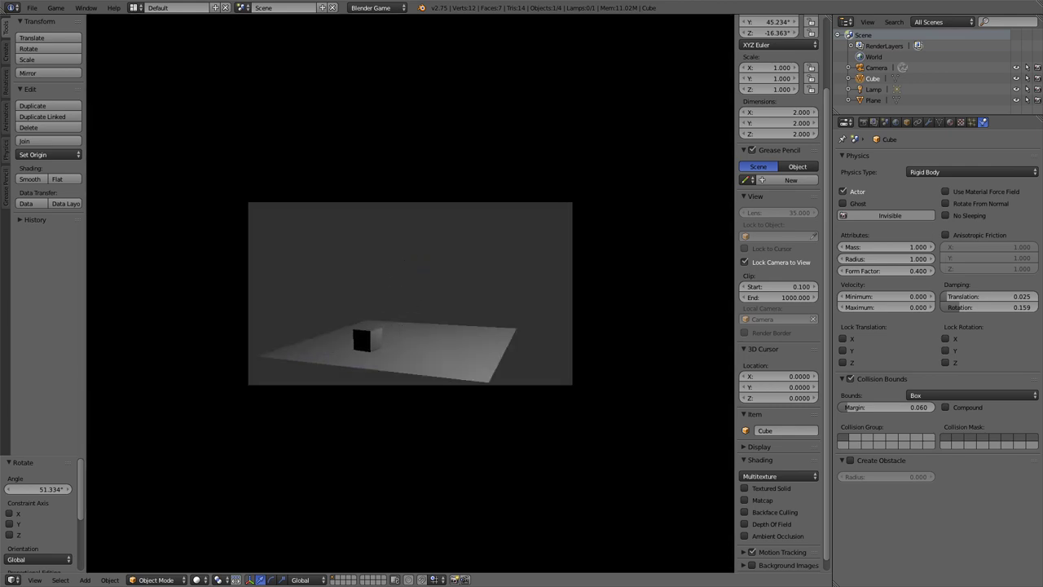
key(Escape)
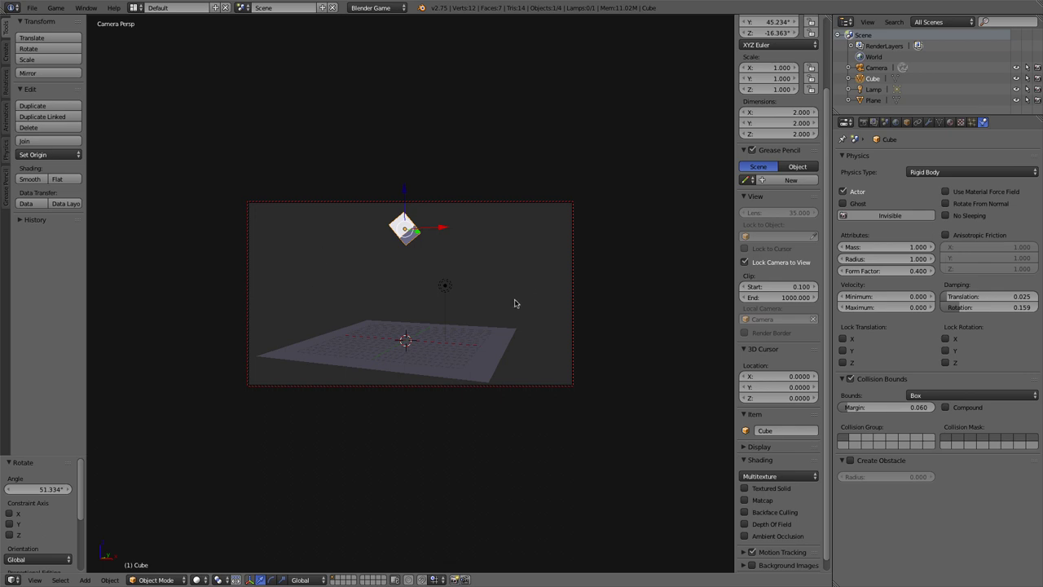
Rename the scene from 'Scene' to 'game'.
click(281, 8)
text(game)
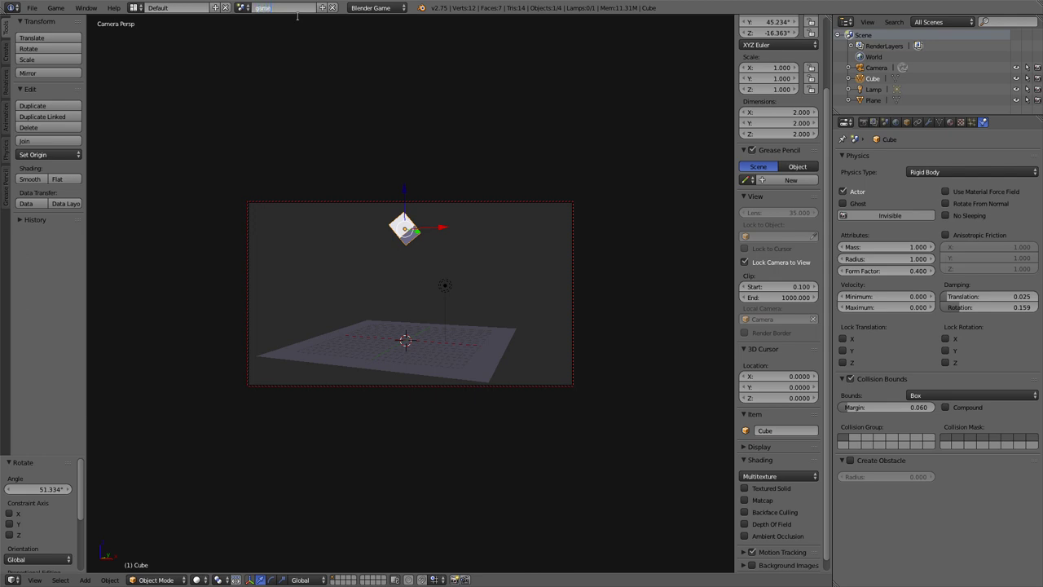
key(Return)
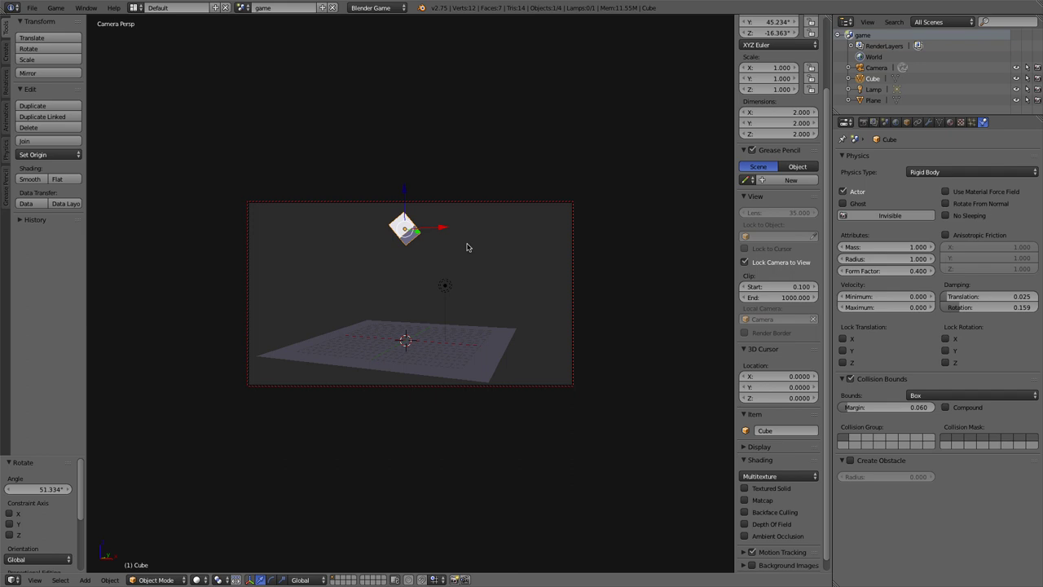
Create a new empty scene named 'pause hud' and recentre the view on its grid.
click(323, 9)
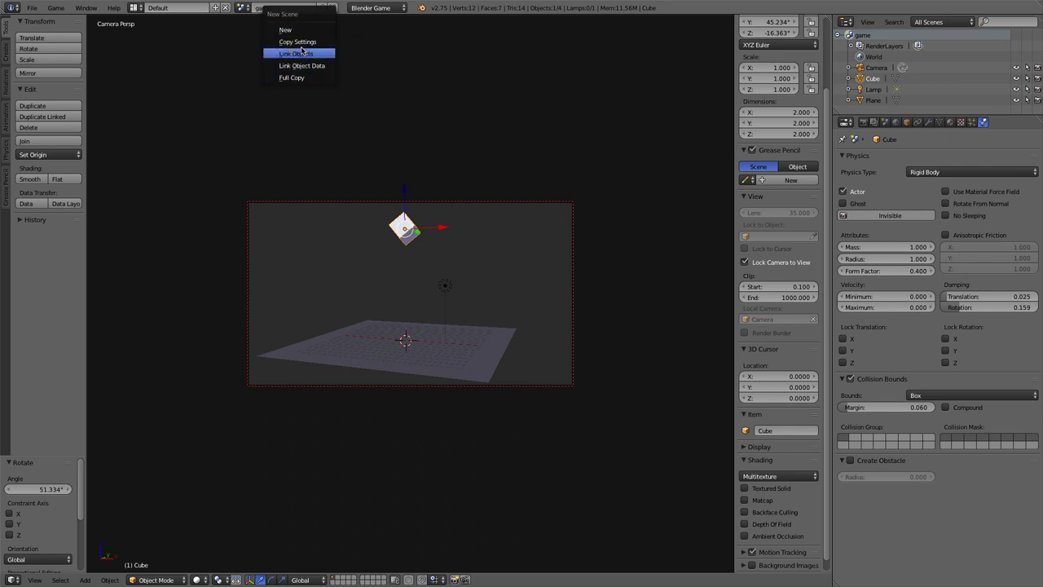
click(289, 32)
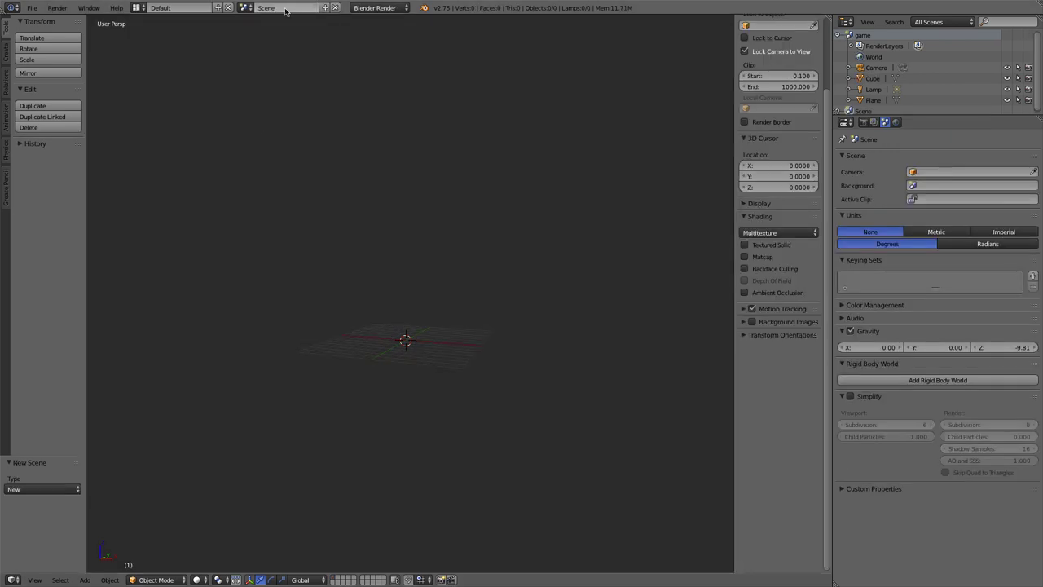
click(286, 8)
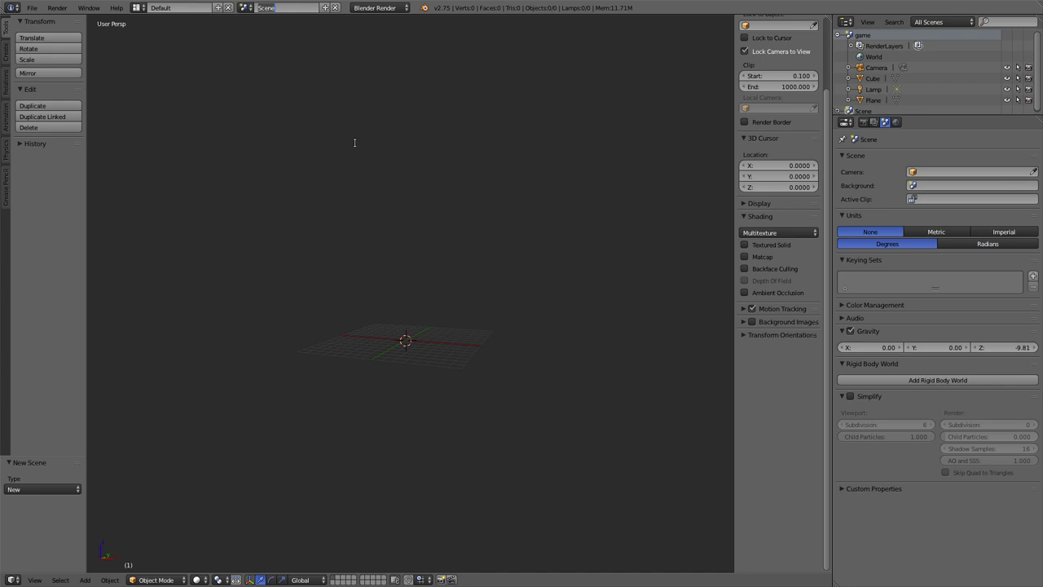
text(pause hud)
key(Return)
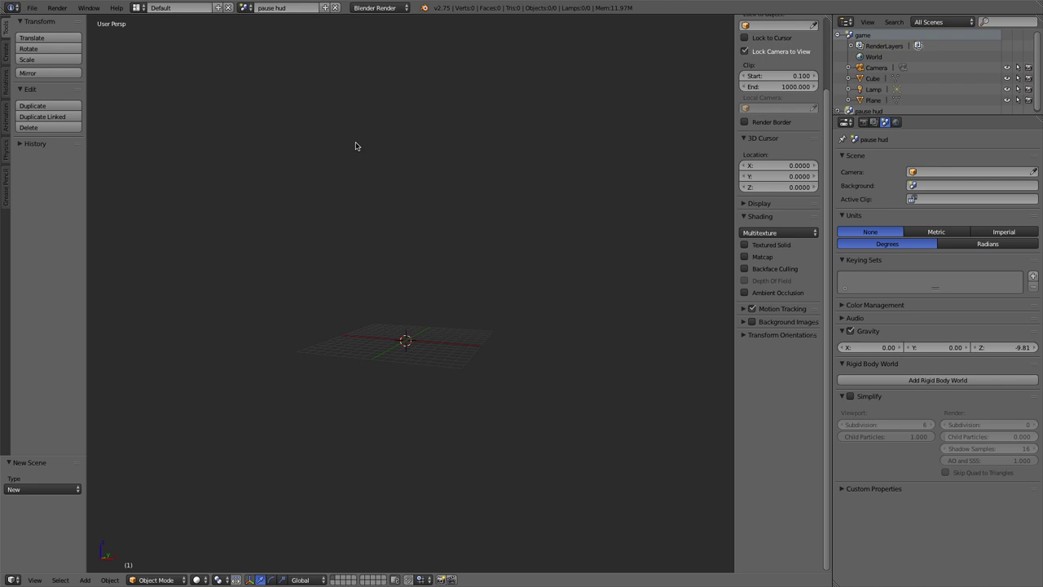
scroll(366, 295, up, 5)
shift+middle_drag(372, 315, 399, 280)
Add a camera, clear its rotation so it points down, and raise it to Z 7.258.
key(shift+a)
mouse_move(502, 371)
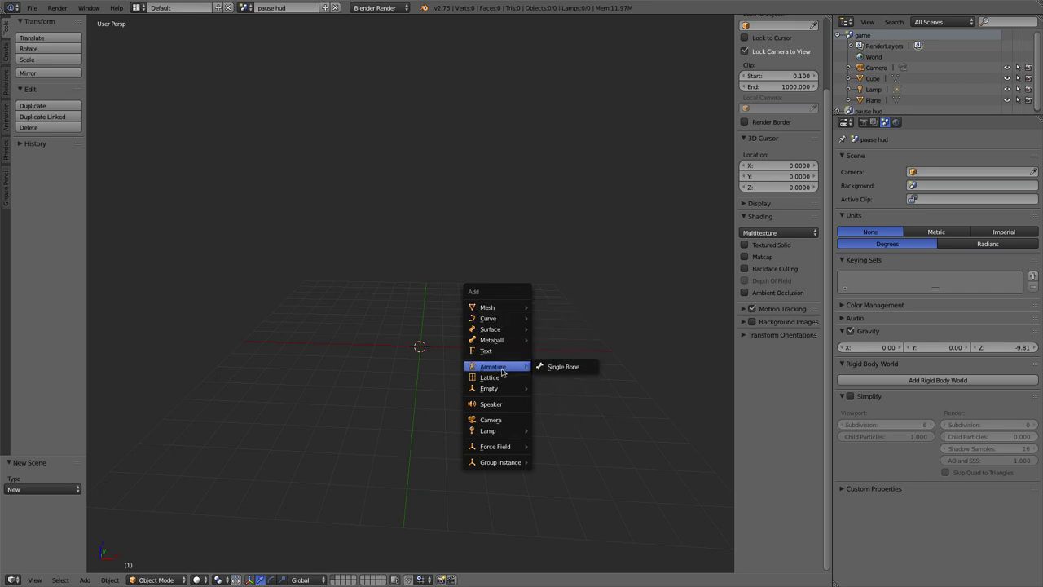
click(504, 420)
middle_drag(408, 343, 396, 350)
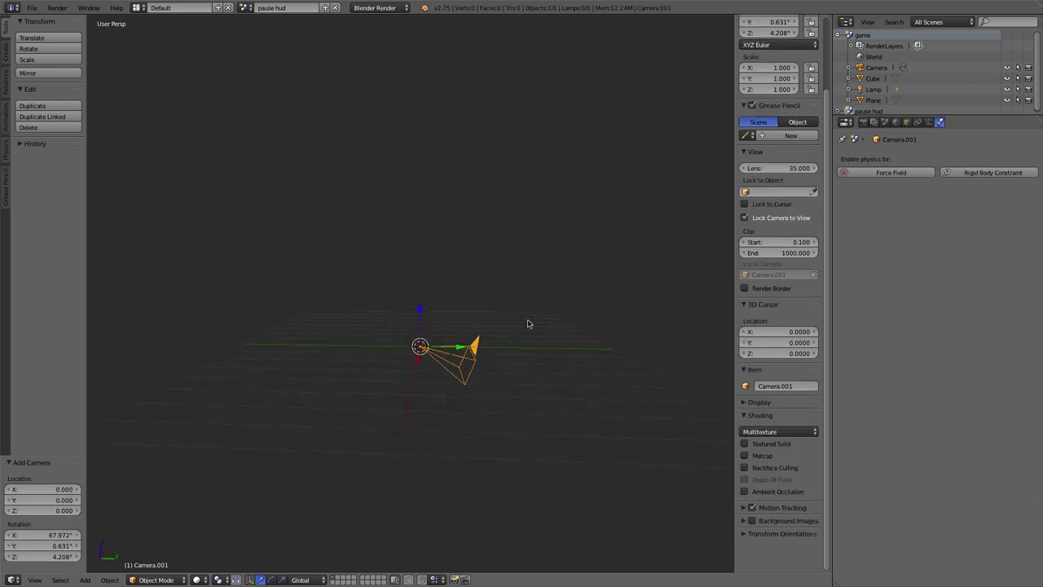
key(alt+r)
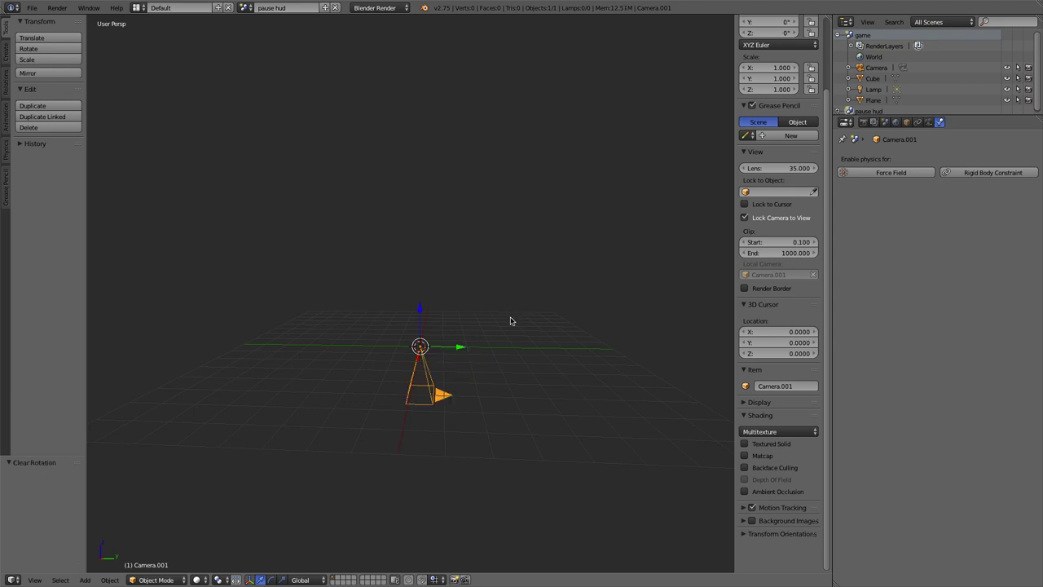
middle_drag(382, 327, 419, 318)
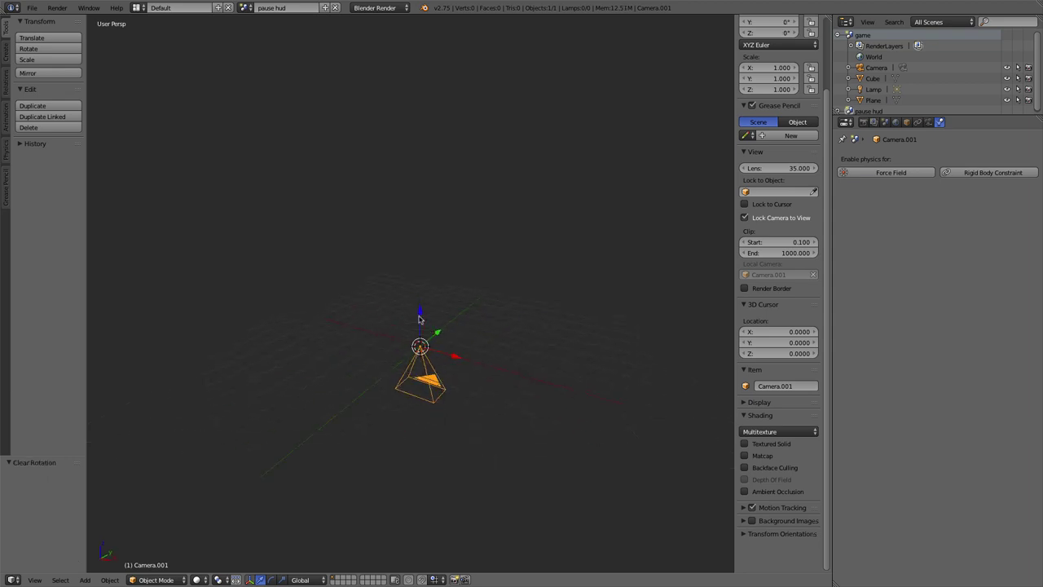
drag(420, 316, 423, 144)
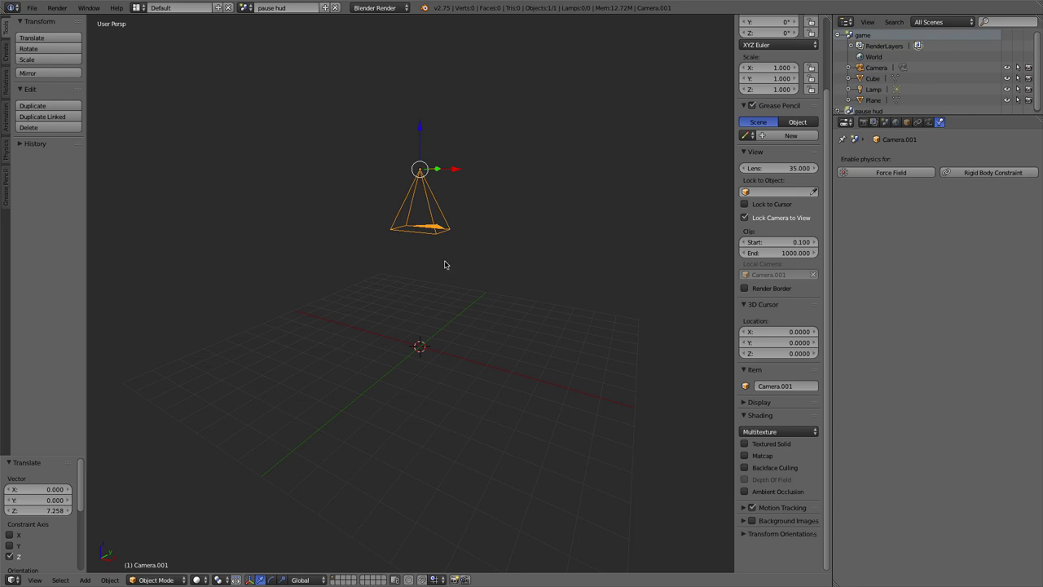
Set the camera lens to Orthographic (scale 6.000) and switch the render engine to Blender Game.
click(929, 121)
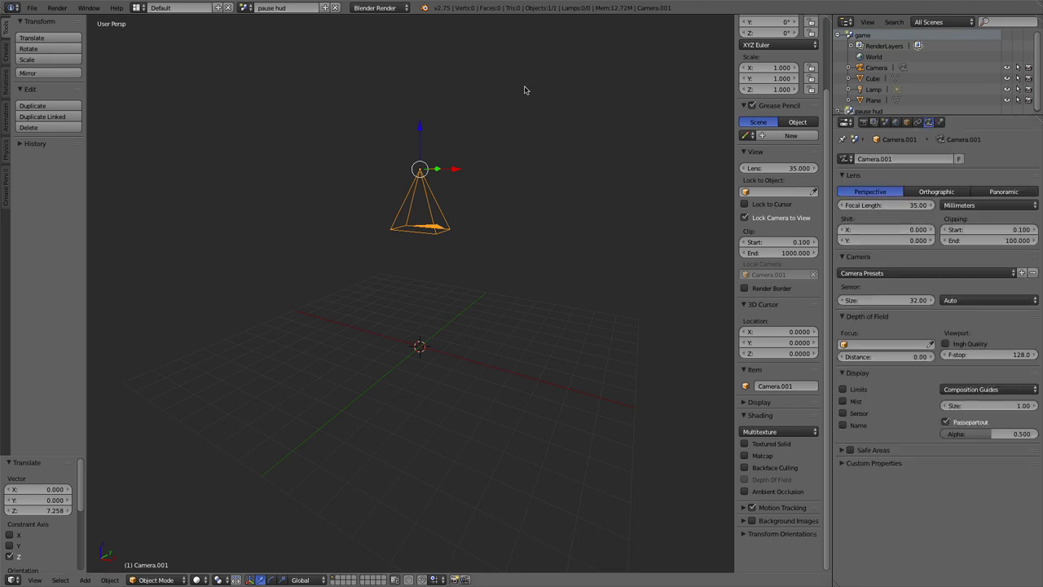
click(937, 194)
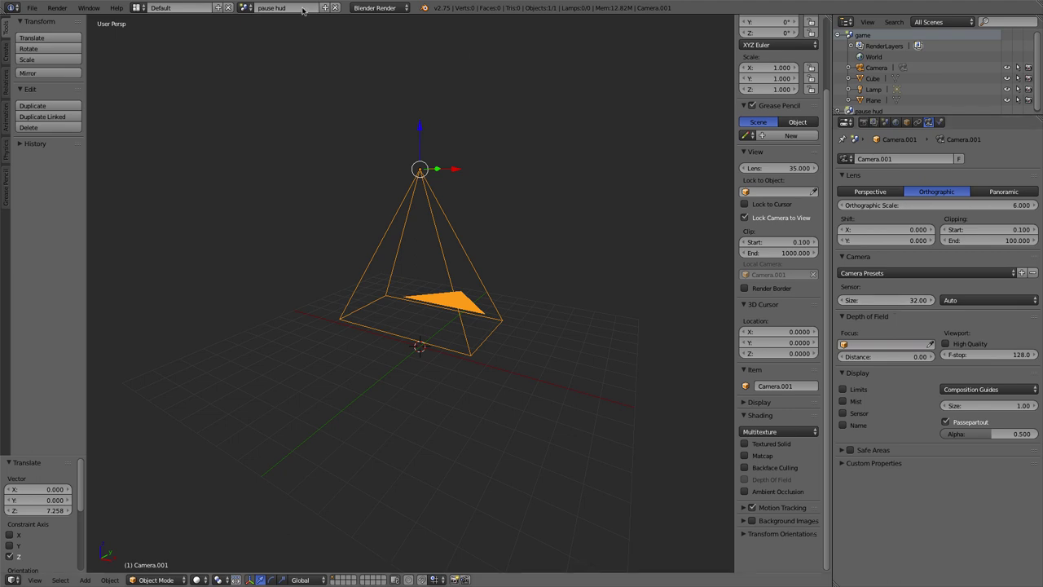
click(383, 9)
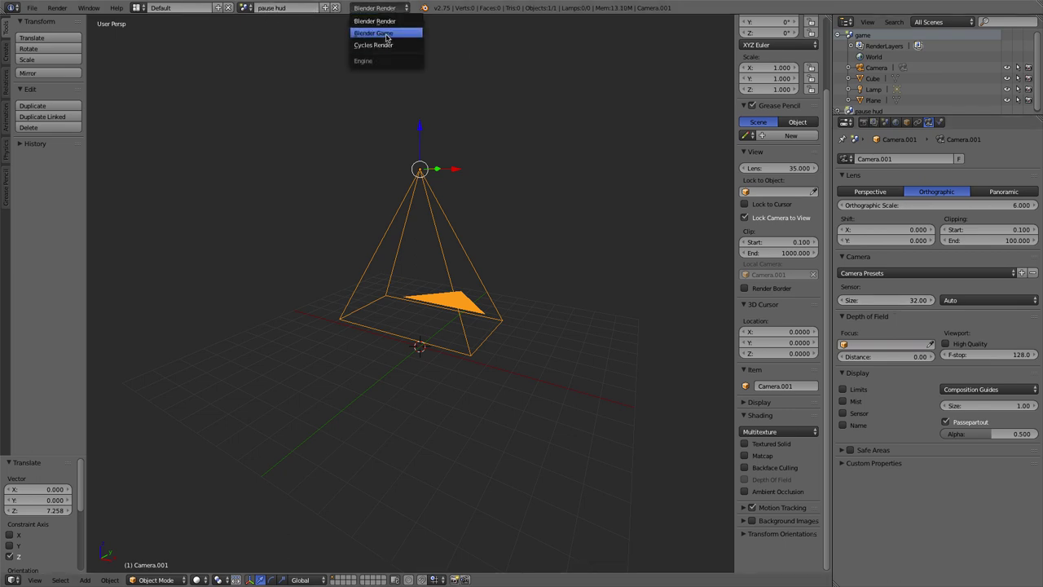
click(387, 33)
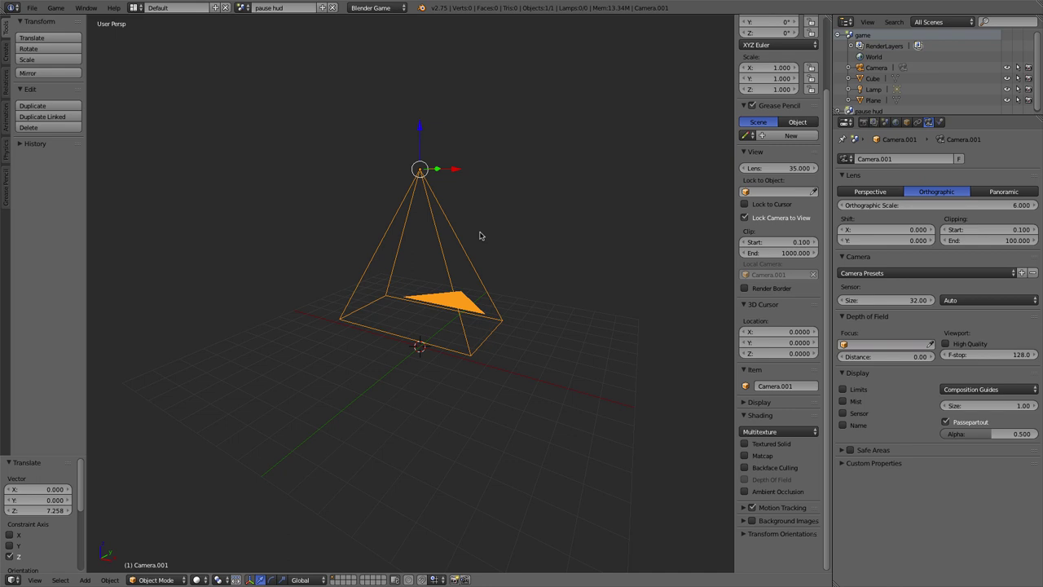
Look through the orthographic camera with Numpad 0 and check the View menu's camera options.
key(KP_0)
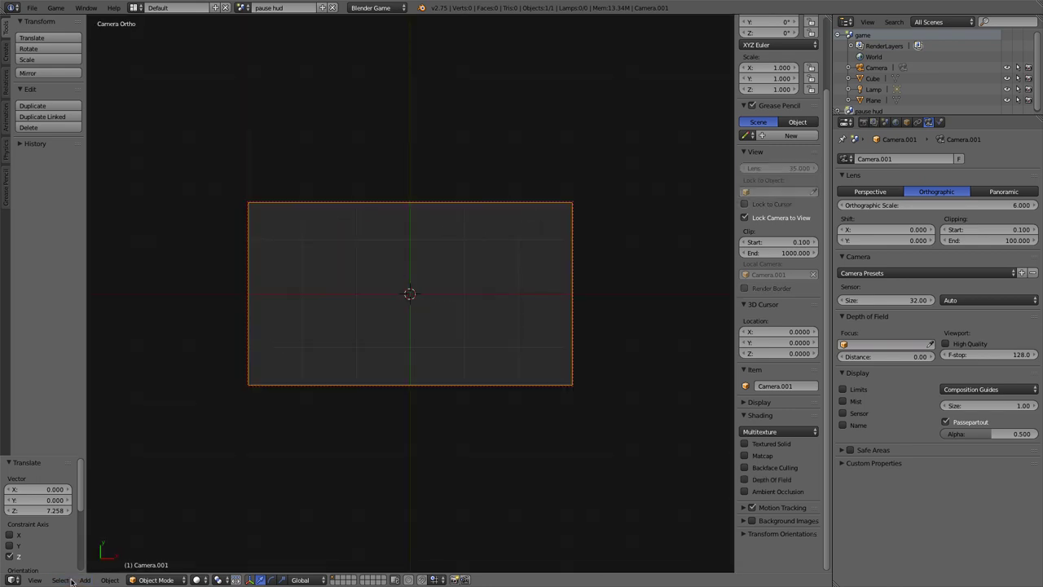
click(35, 579)
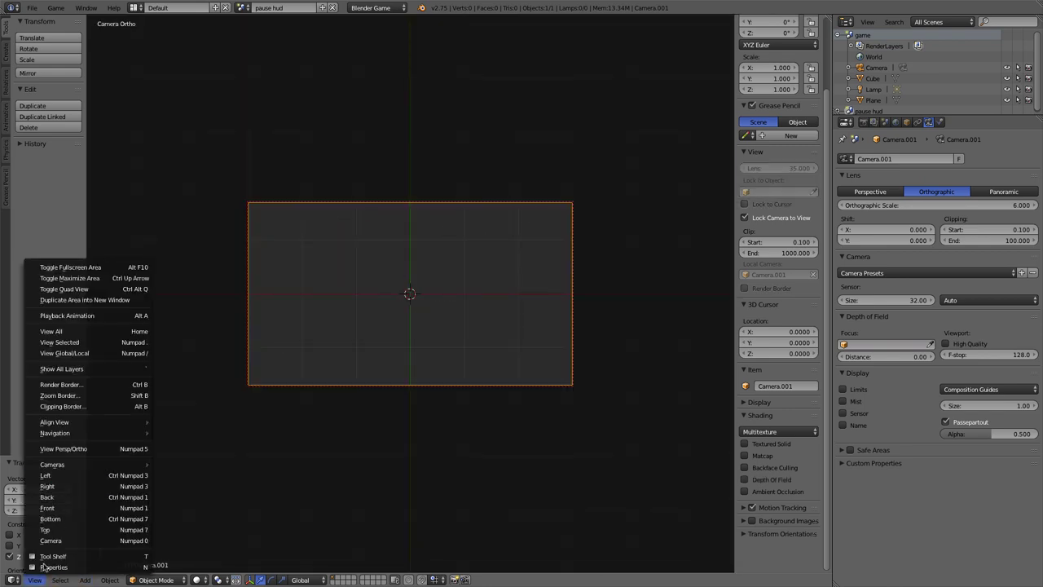
mouse_move(134, 465)
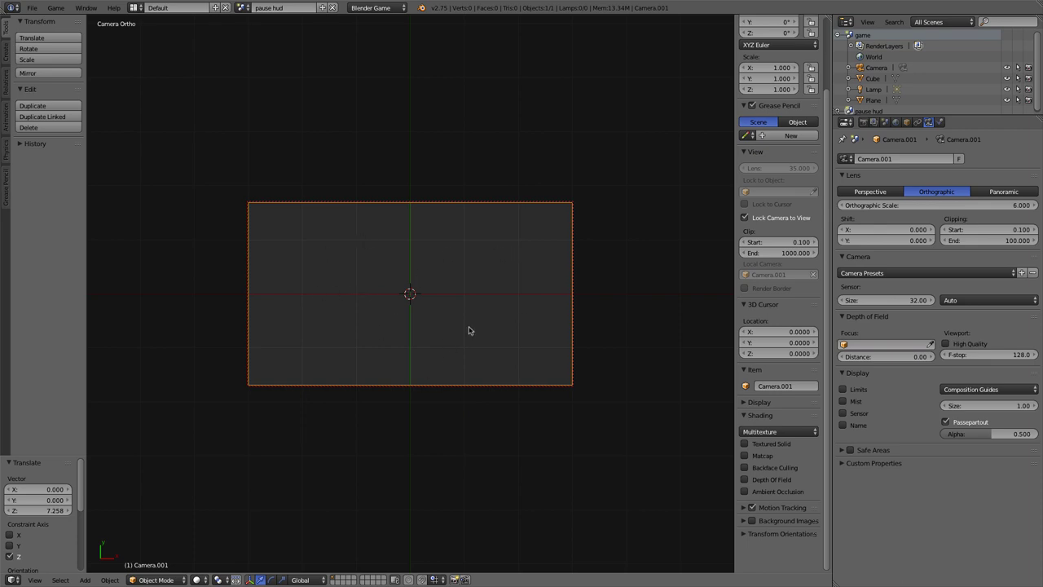
key(shift+a)
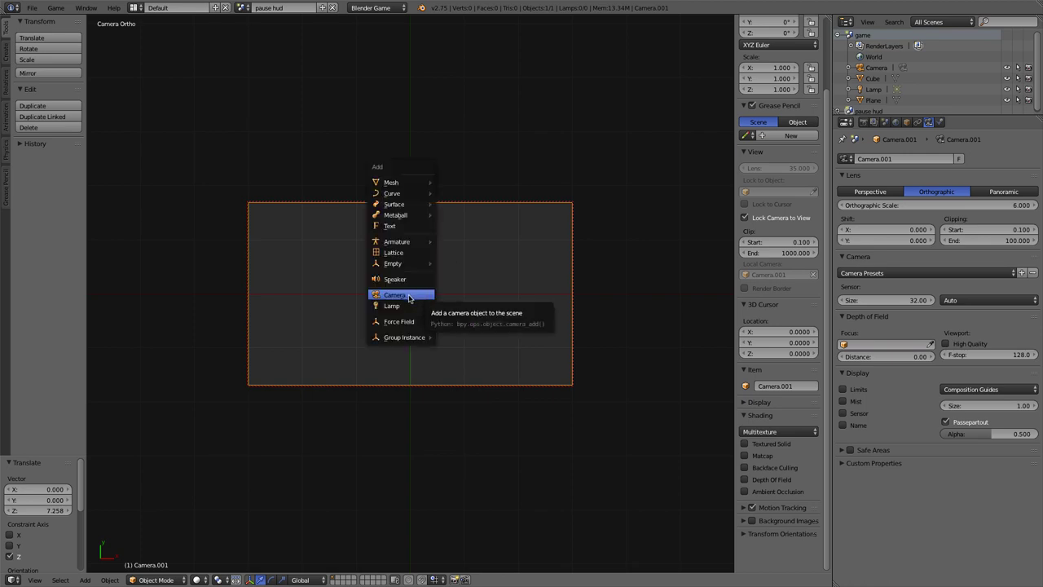
Add a text object at the origin, replace its wording with 'PAUSE', and return to Object Mode.
click(391, 227)
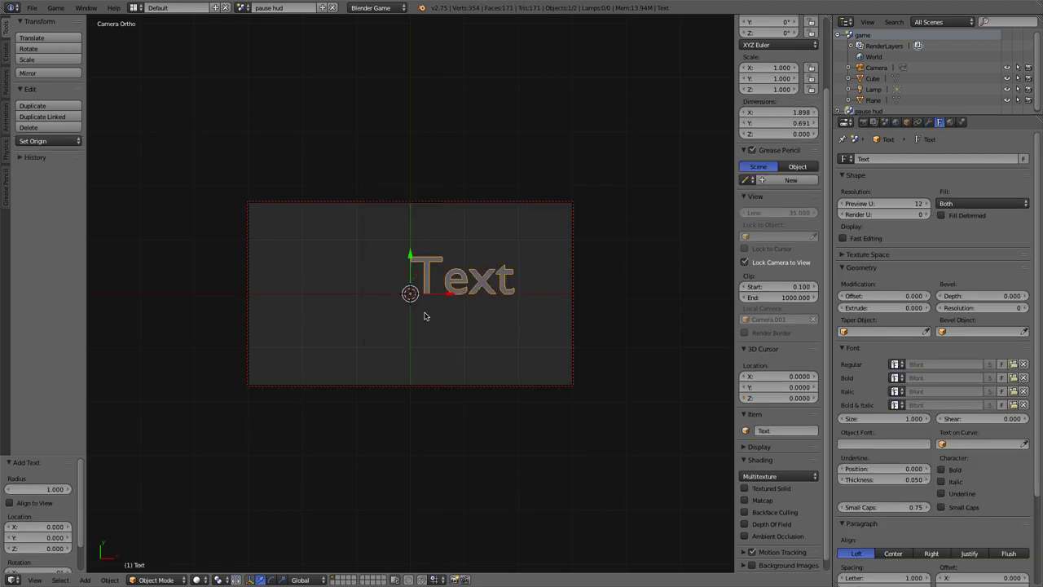
key(Tab)
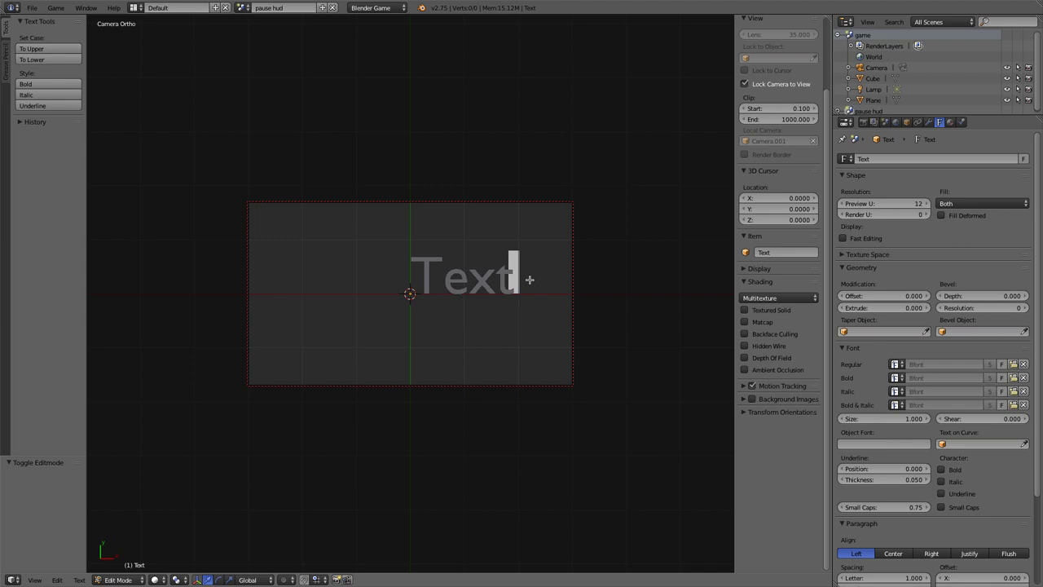
key(BackSpace)
key(BackSpace)
key(BackSpace)
key(BackSpace)
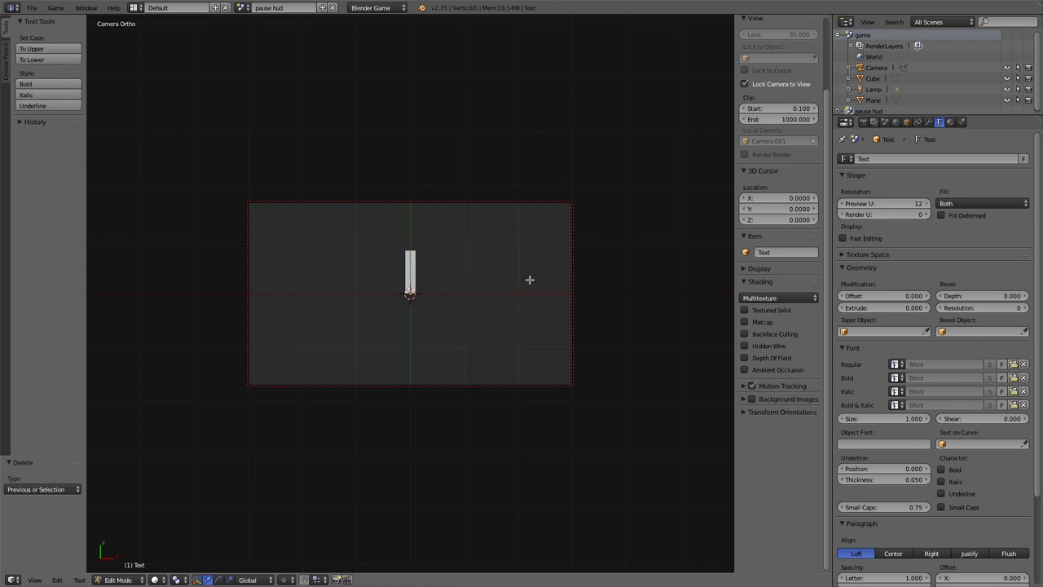
text(PAUSE)
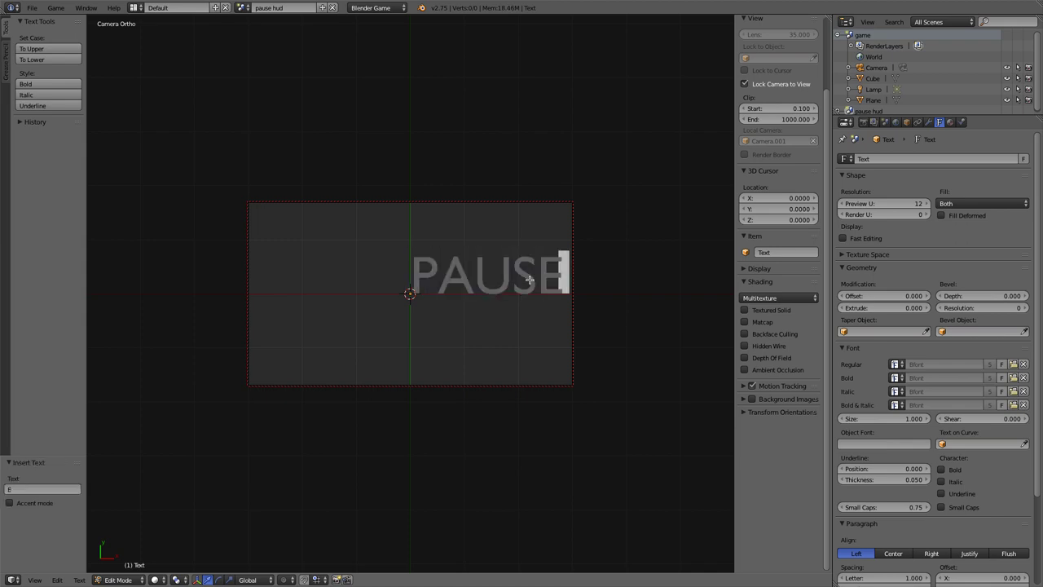
click(113, 579)
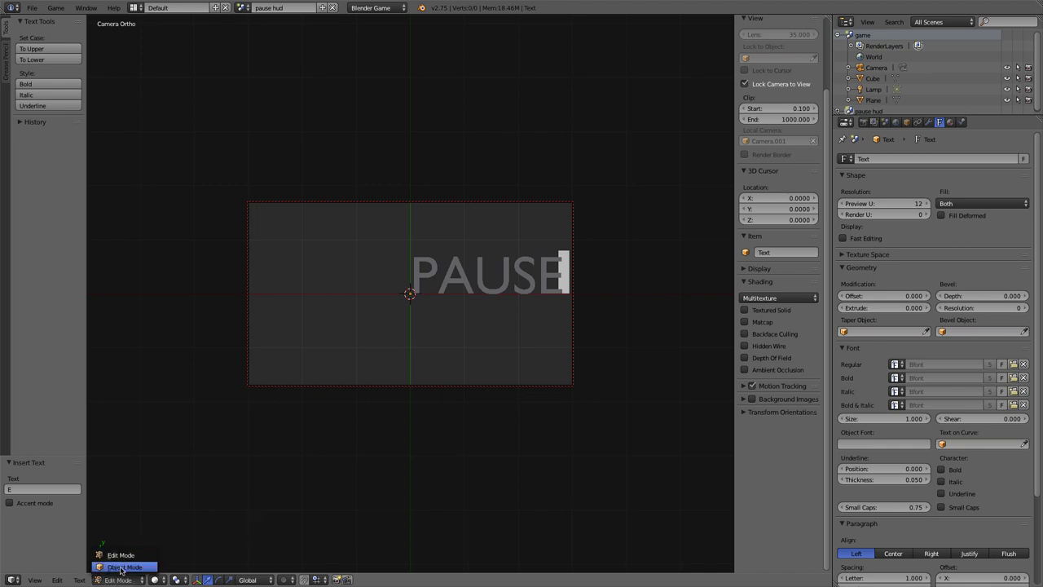
click(123, 567)
Move the PAUSE text left and down, then nudge it slightly right along X to centre it.
key(g)
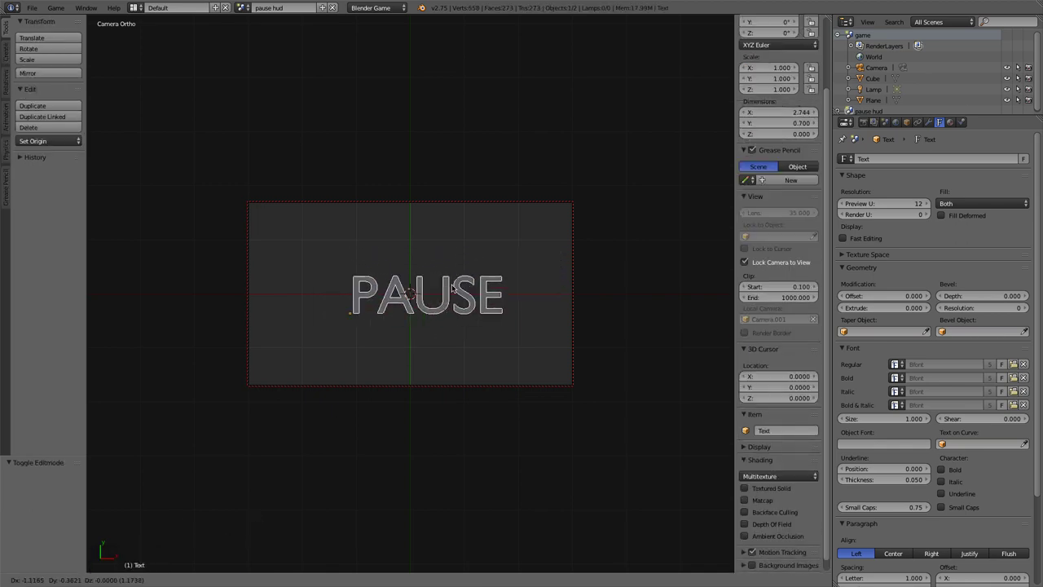
click(431, 287)
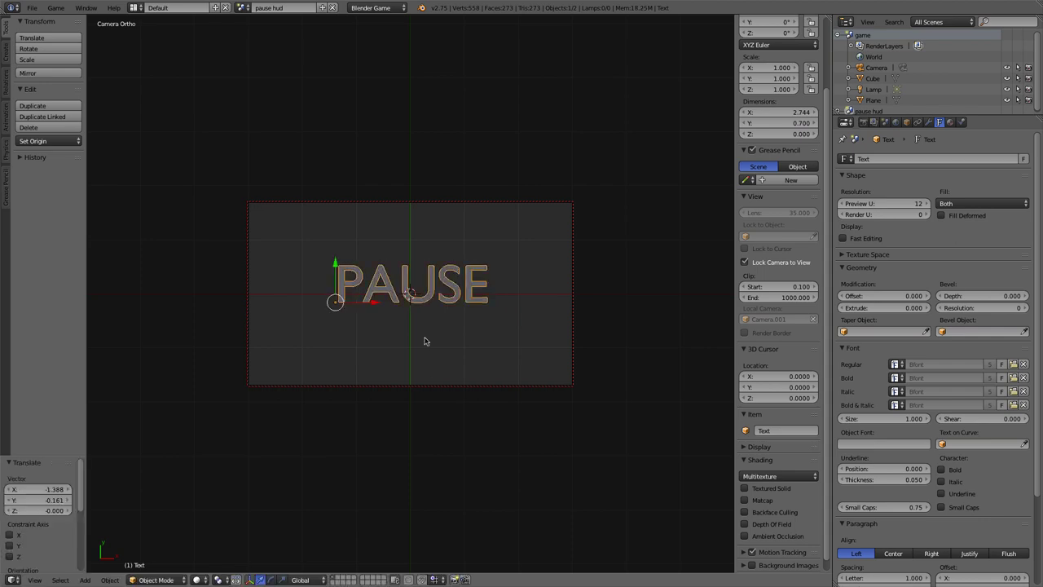
right_click(501, 209)
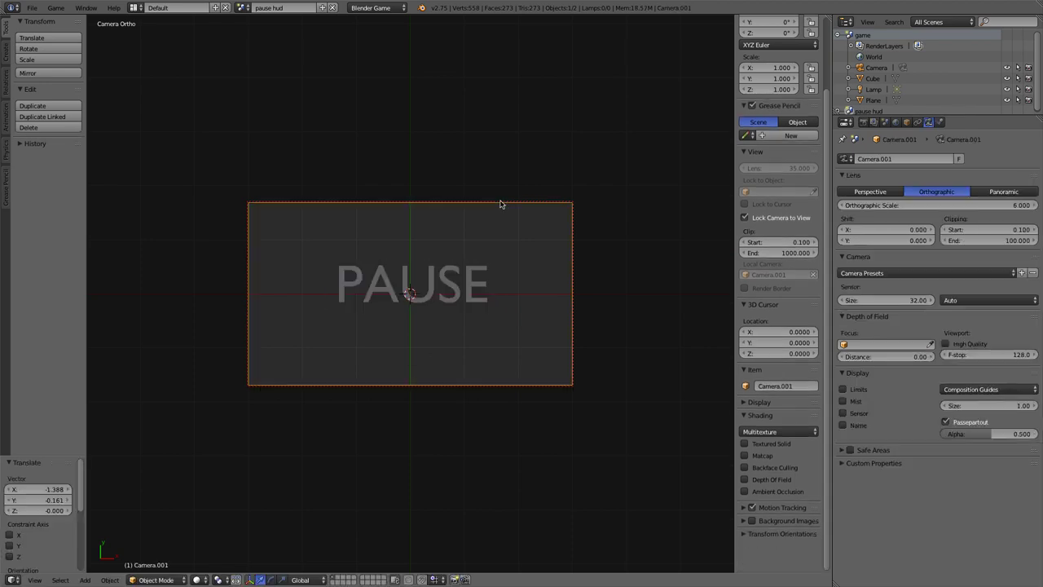
right_click(434, 277)
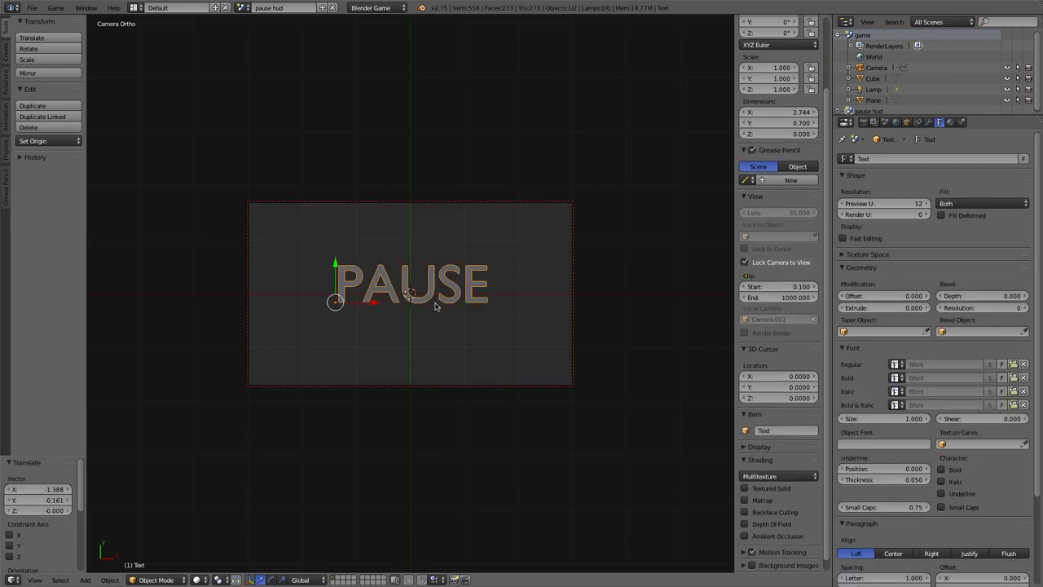
key(g)
key(x)
click(381, 307)
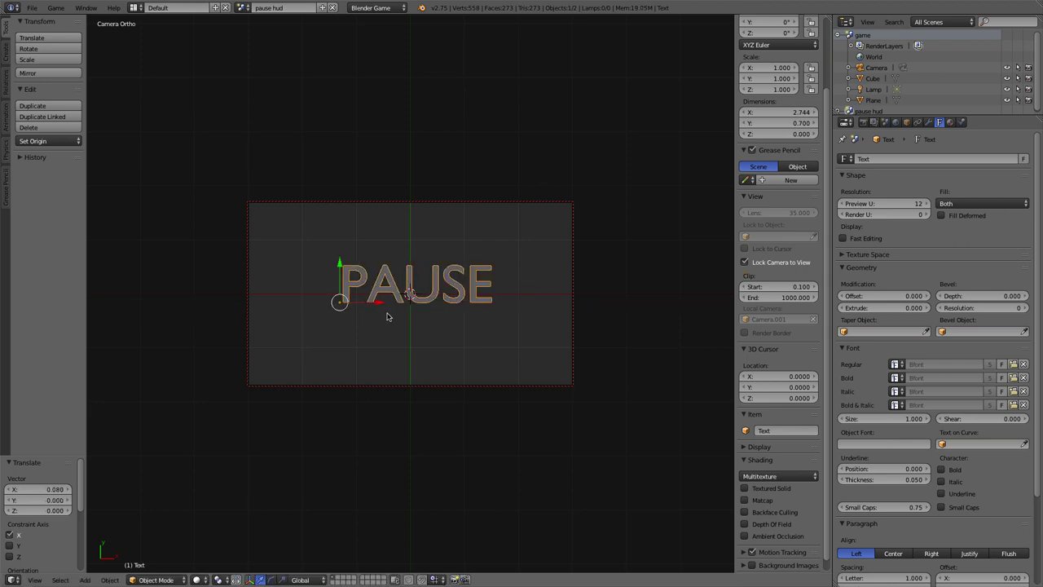
key(alt+c)
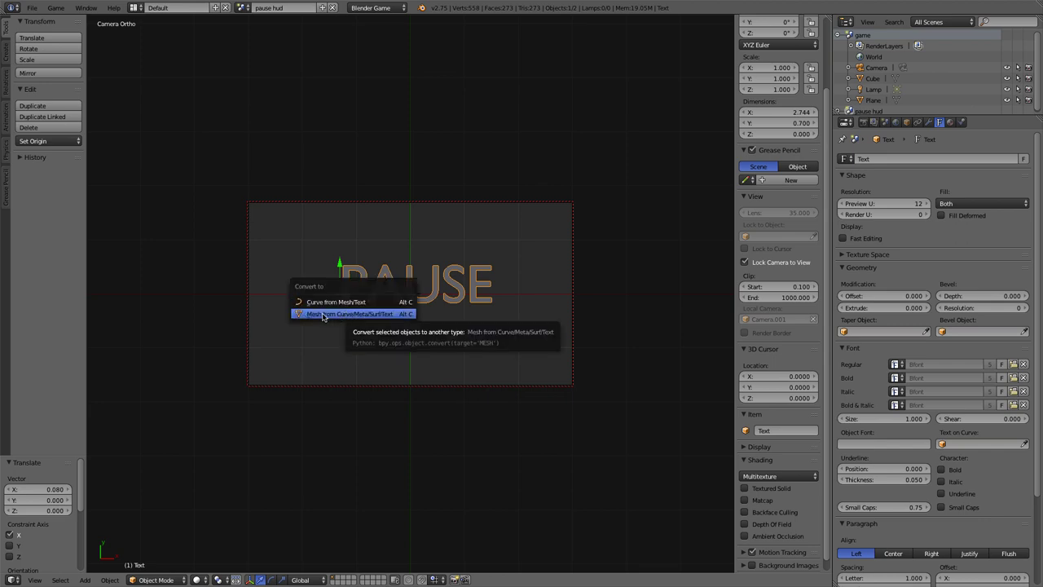
Convert the PAUSE text to a mesh and give it a new red, Shadeless material, Material.001.
click(405, 315)
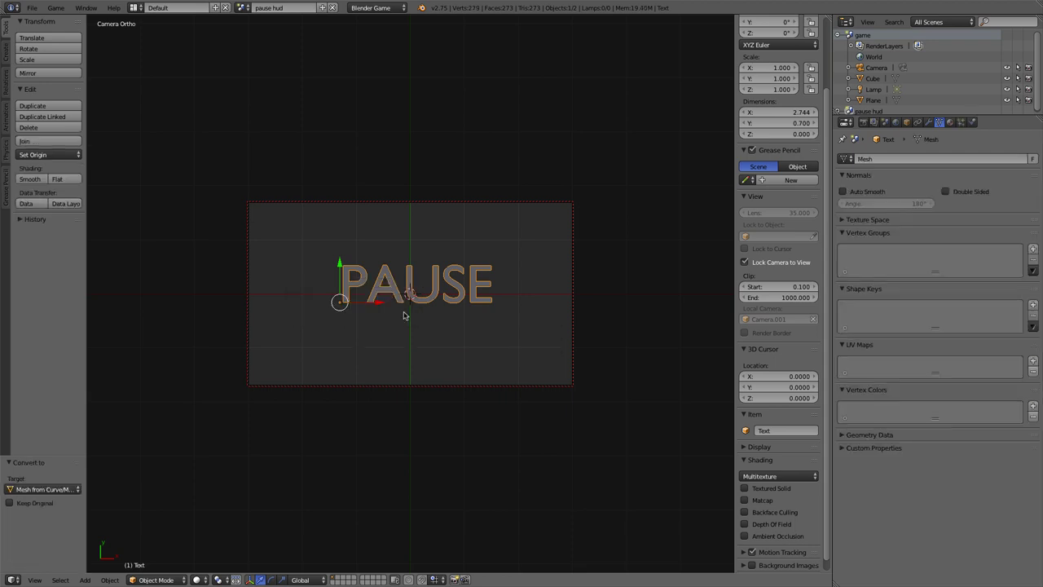
click(951, 123)
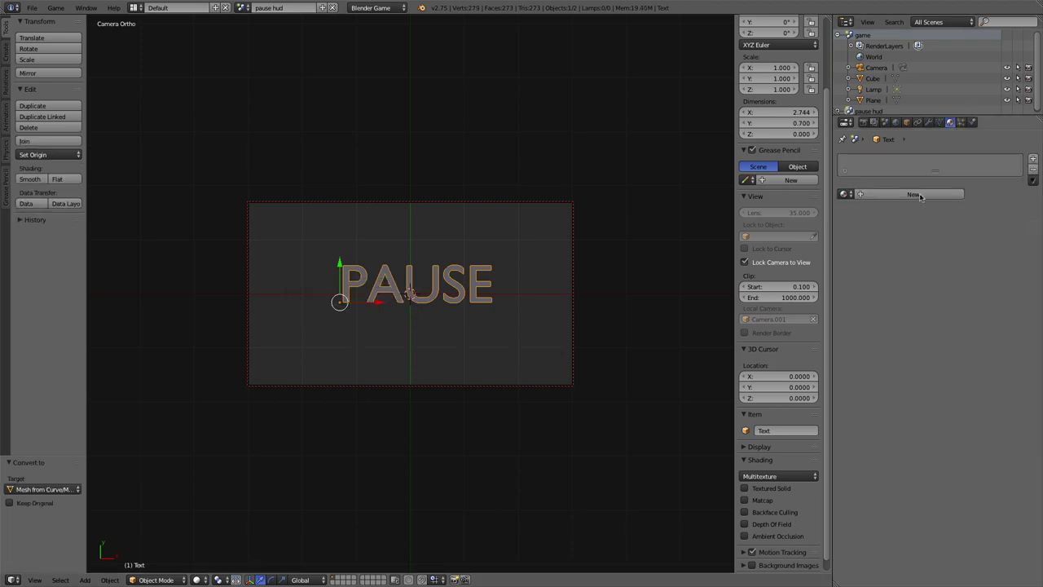
click(904, 196)
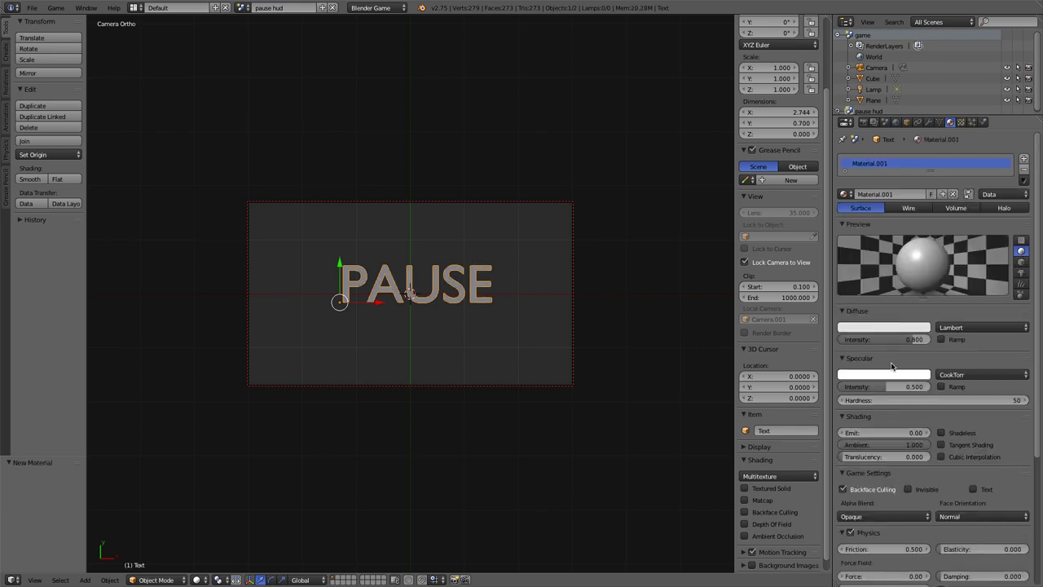
click(893, 332)
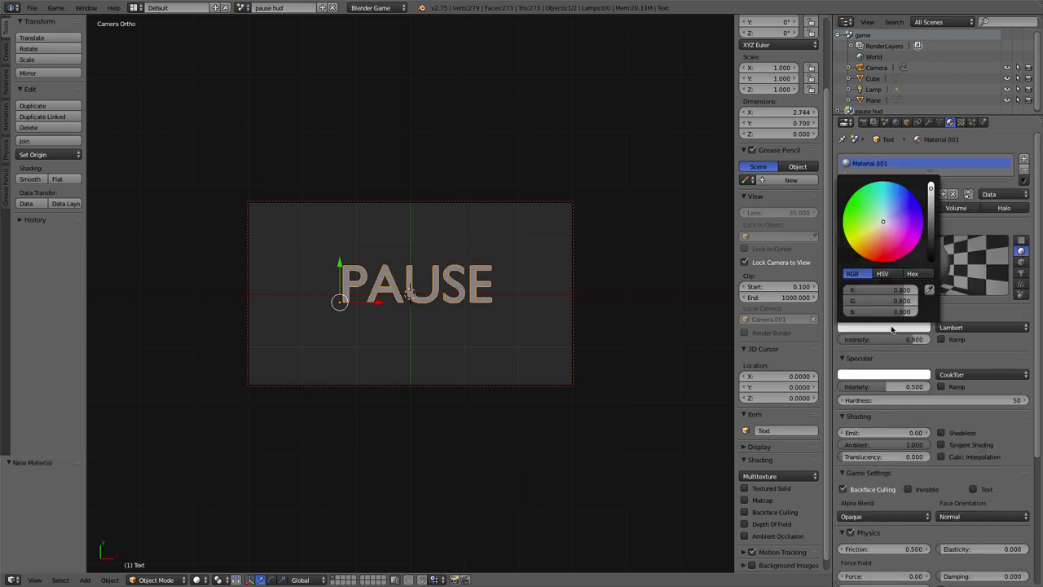
drag(891, 260, 882, 262)
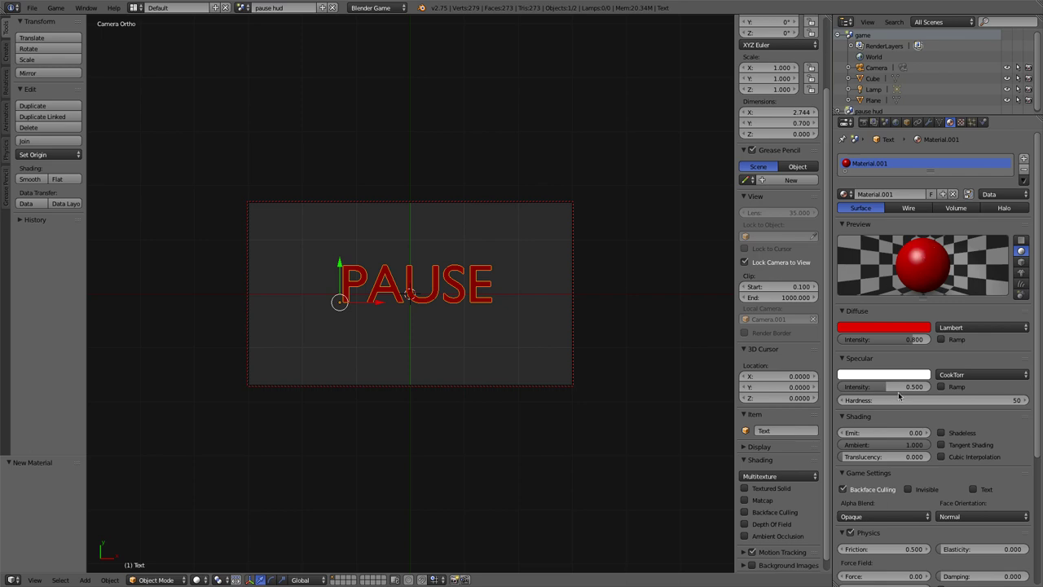
click(942, 433)
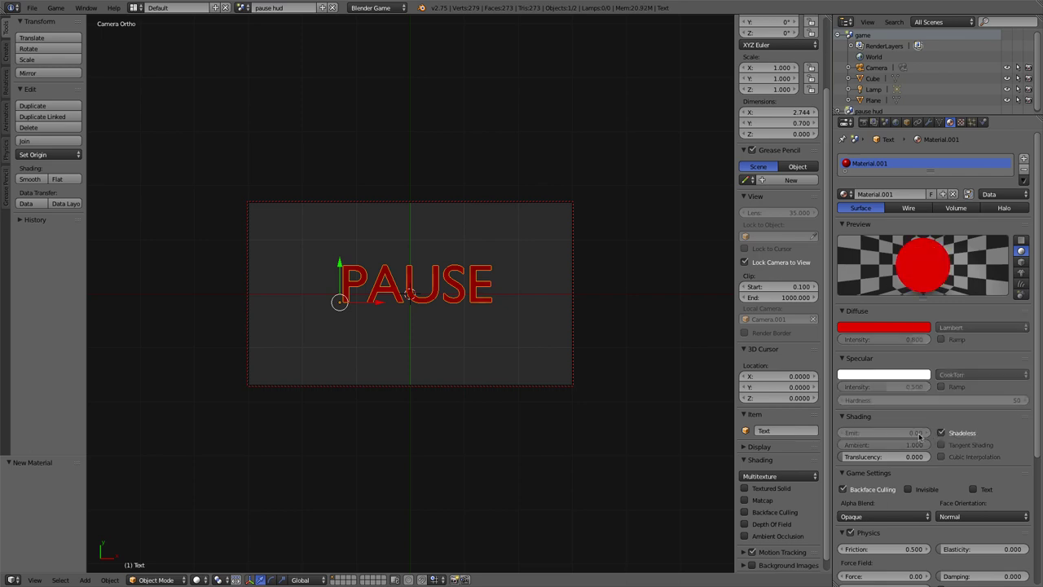